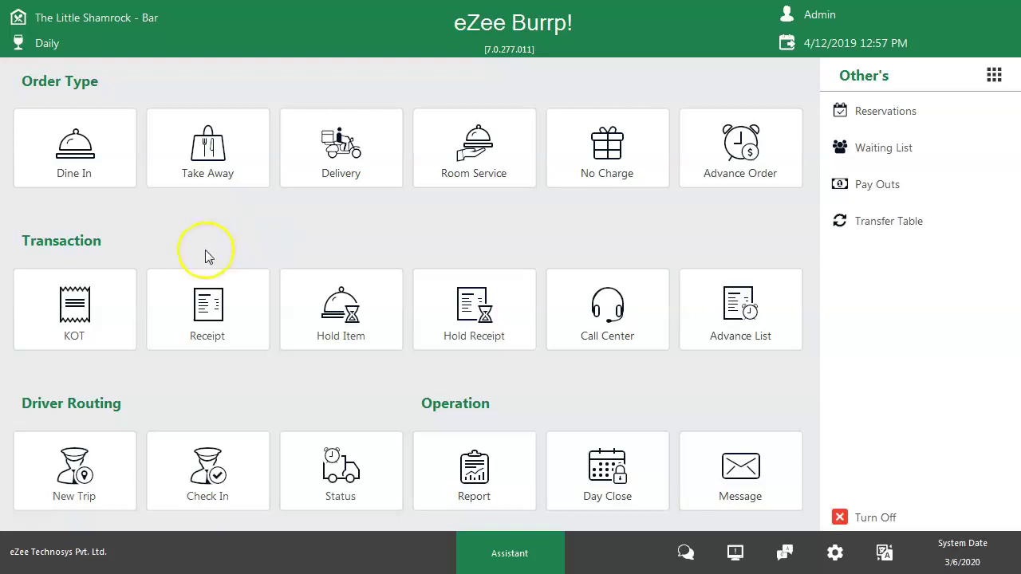
# - Open the dine-in plan and browse the Pool Bar, AC Room and Garden Side table layouts
pyautogui.click(108, 176)
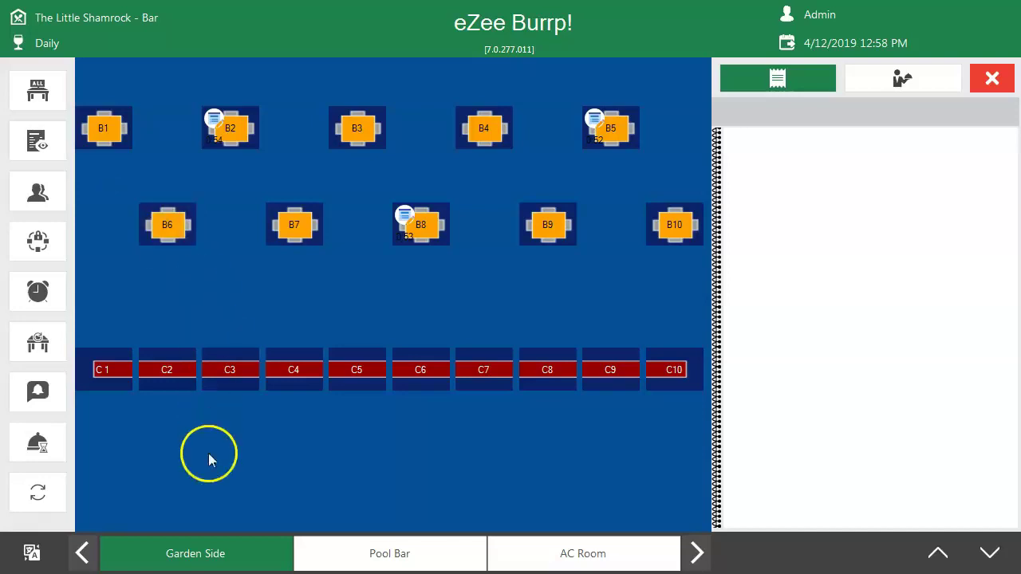
pyautogui.click(361, 556)
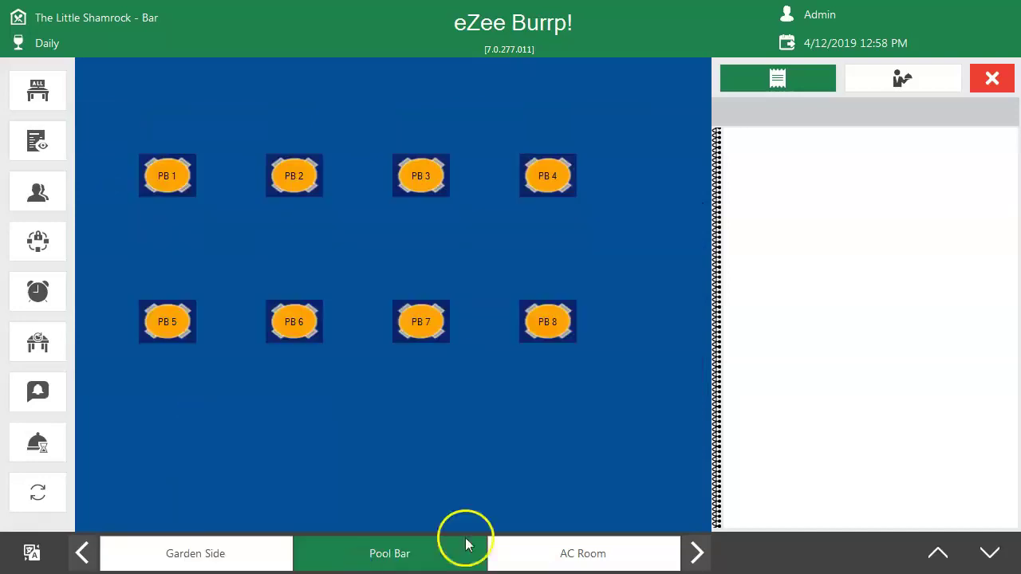
pyautogui.click(556, 553)
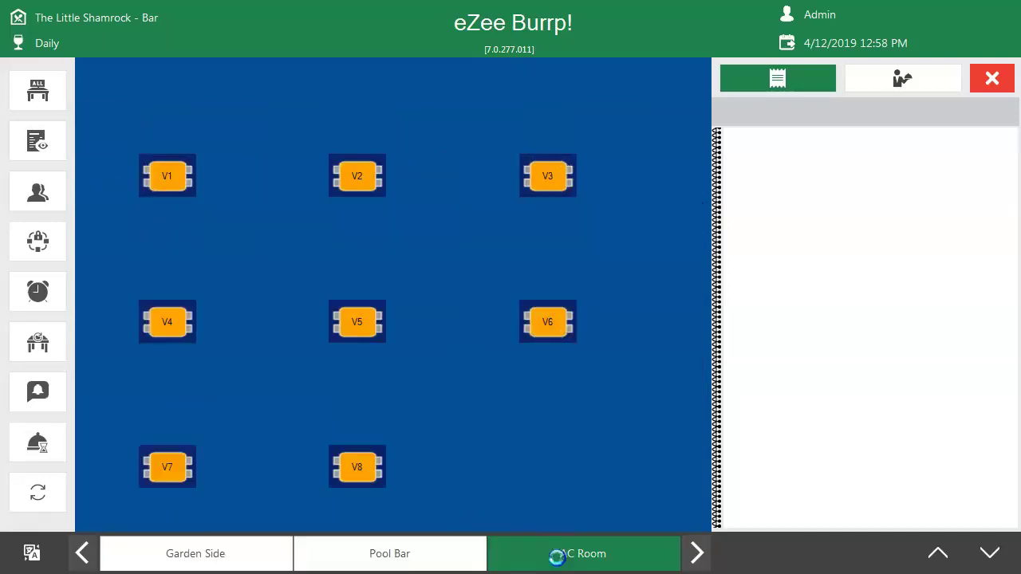
pyautogui.click(255, 556)
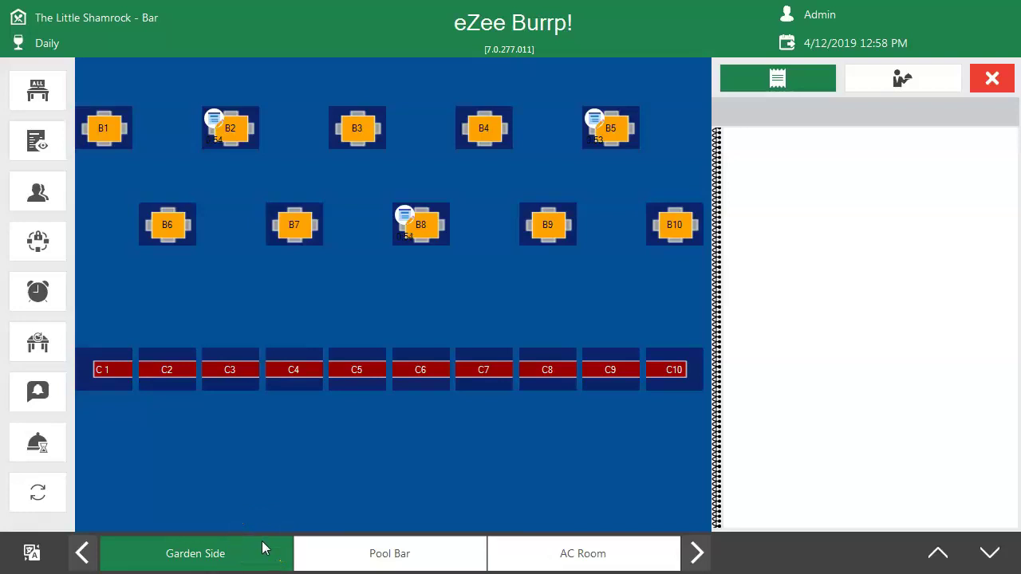
pyautogui.click(270, 547)
pyautogui.click(53, 89)
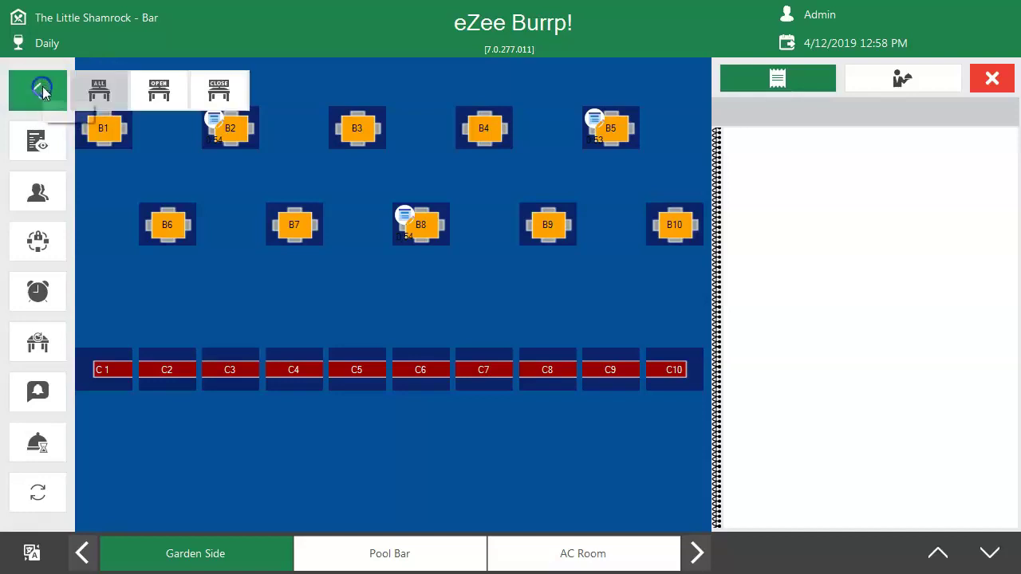
pyautogui.click(162, 93)
pyautogui.click(46, 90)
pyautogui.click(219, 91)
pyautogui.click(50, 97)
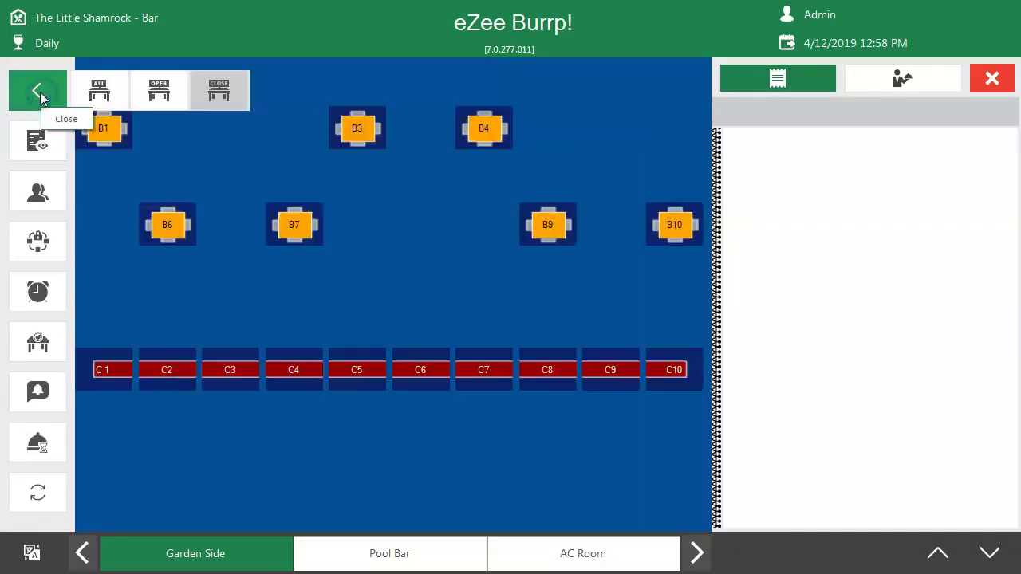
pyautogui.click(50, 94)
pyautogui.click(53, 94)
pyautogui.click(99, 90)
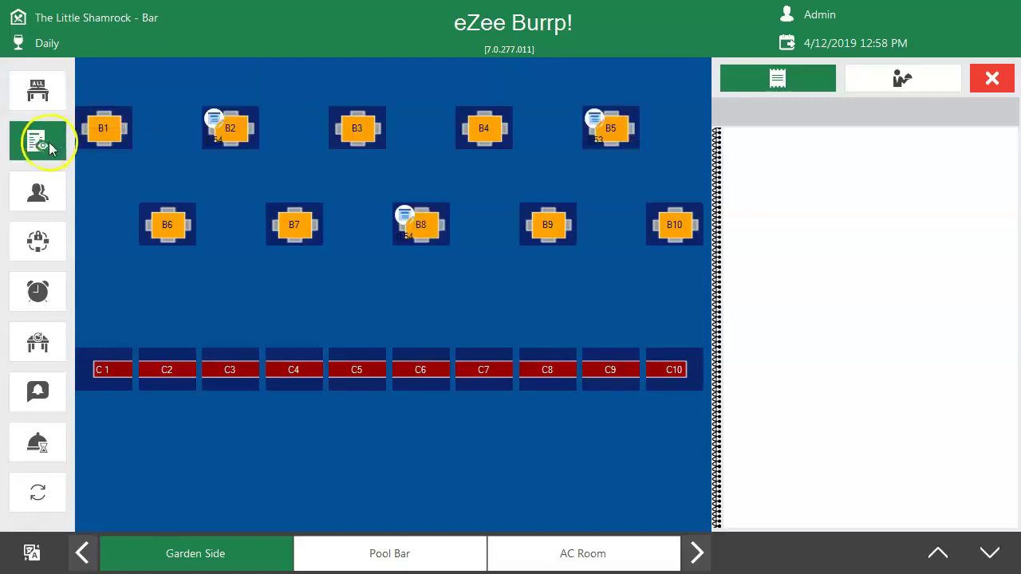
pyautogui.click(40, 139)
pyautogui.click(90, 152)
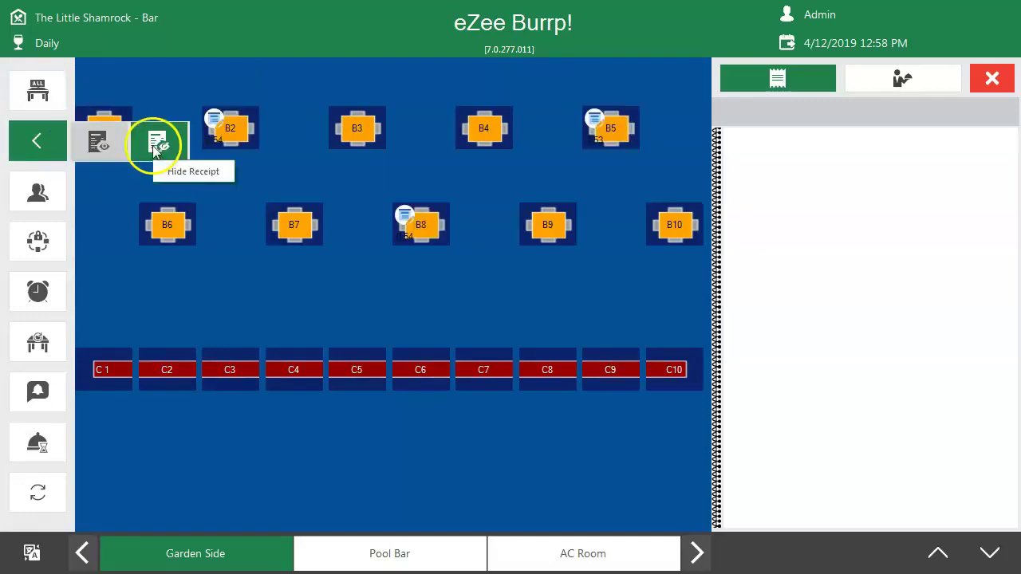
pyautogui.click(47, 185)
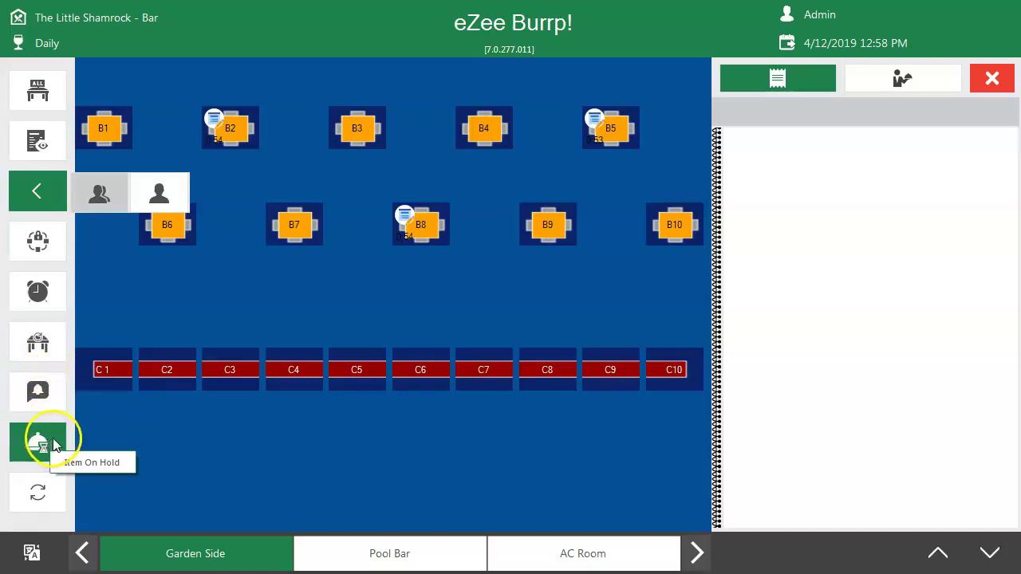
pyautogui.click(43, 182)
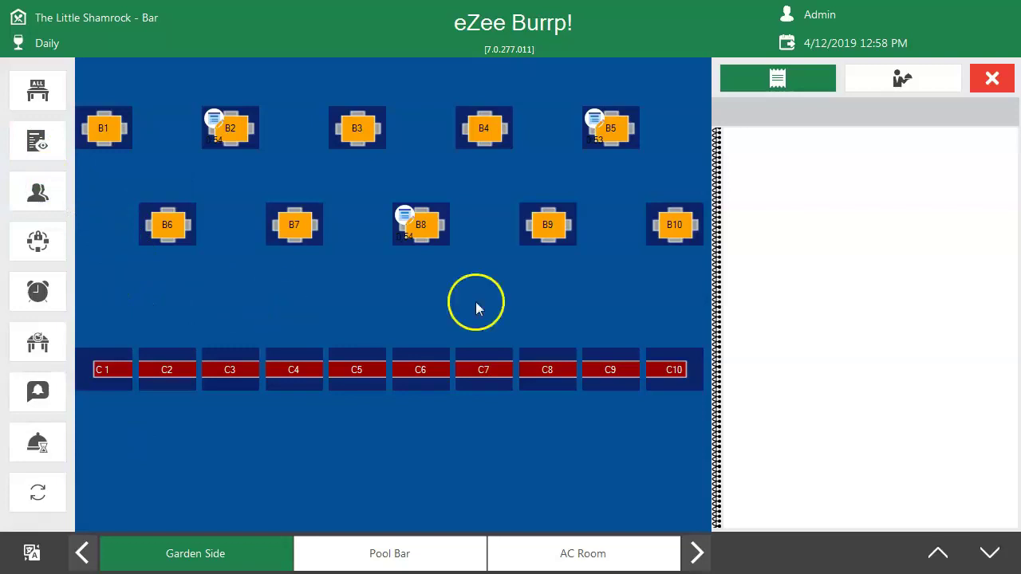
# - Check table B2's order and both waiters' assigned tables, then close the table plan
pyautogui.click(239, 129)
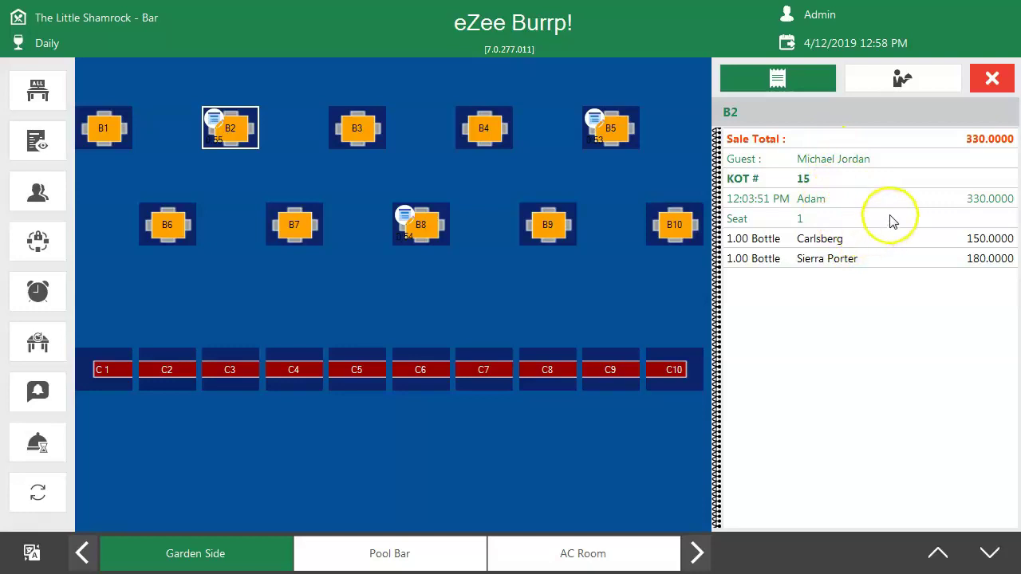
pyautogui.click(898, 78)
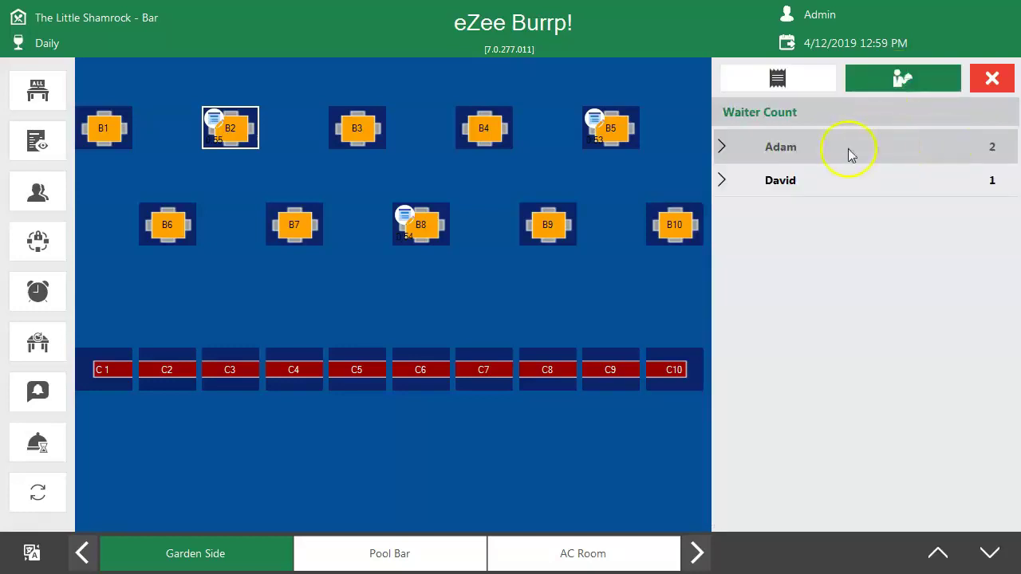
pyautogui.click(721, 147)
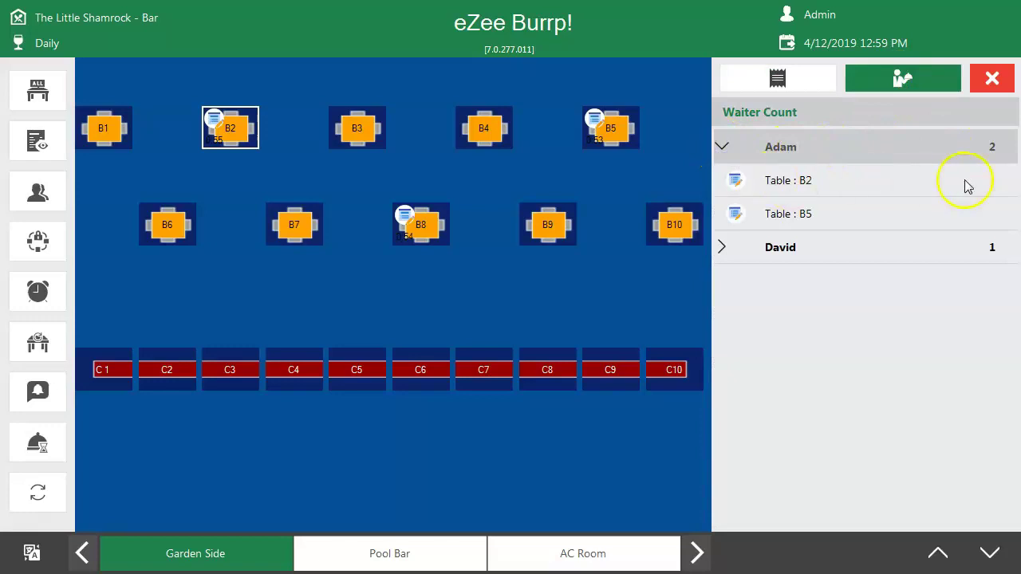
pyautogui.click(721, 247)
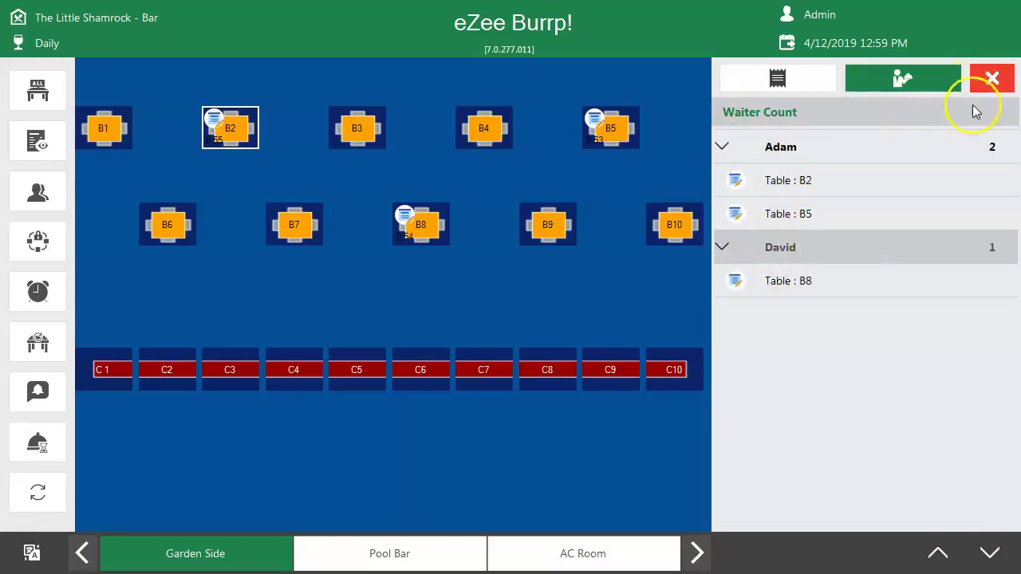
pyautogui.click(992, 79)
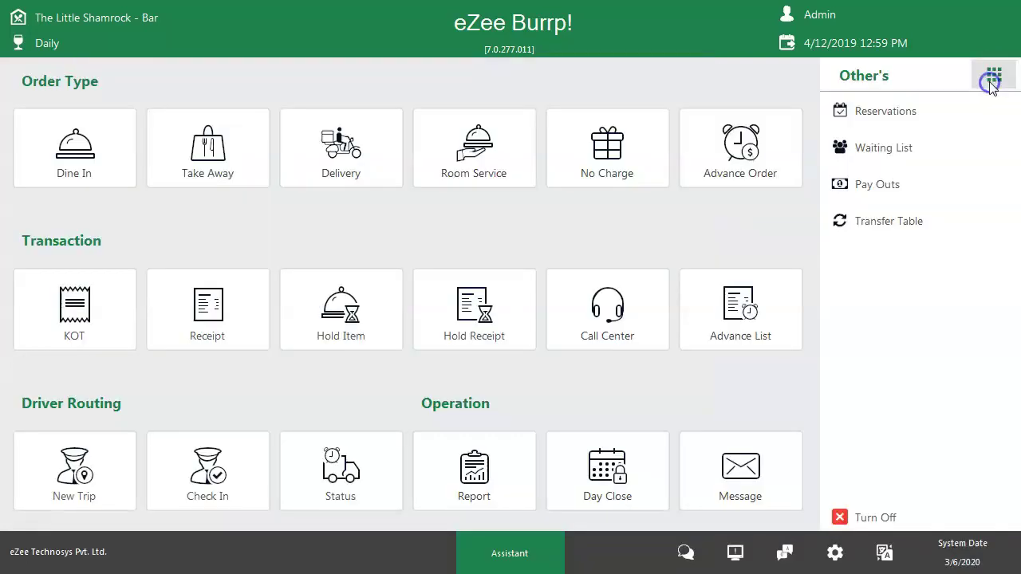
# - Create a take-away order with a chosen waiter, the guest's first name and 2 adults
pyautogui.click(250, 163)
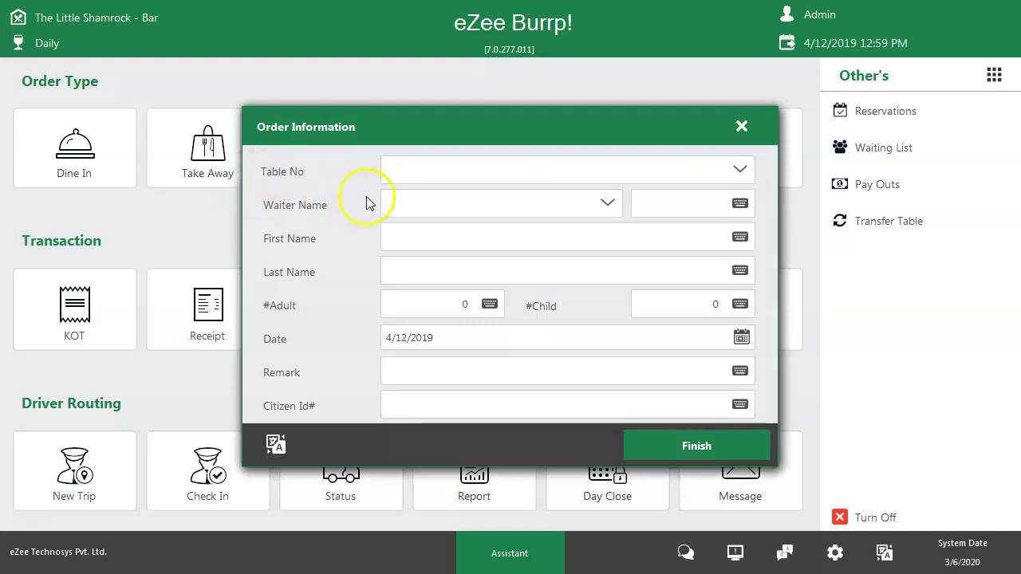
pyautogui.click(623, 217)
pyautogui.click(527, 242)
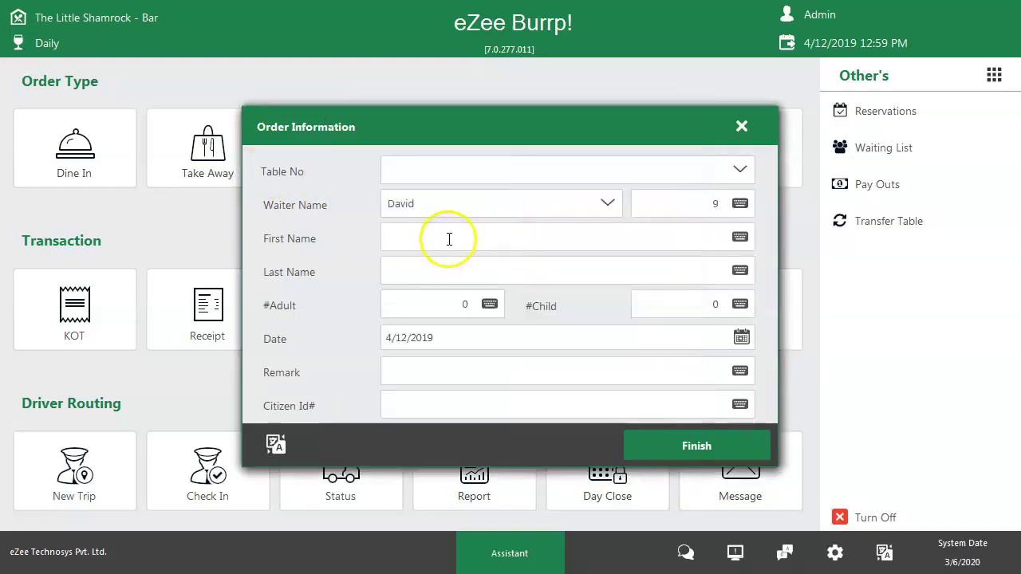
pyautogui.click(449, 240)
pyautogui.write('Ricky')
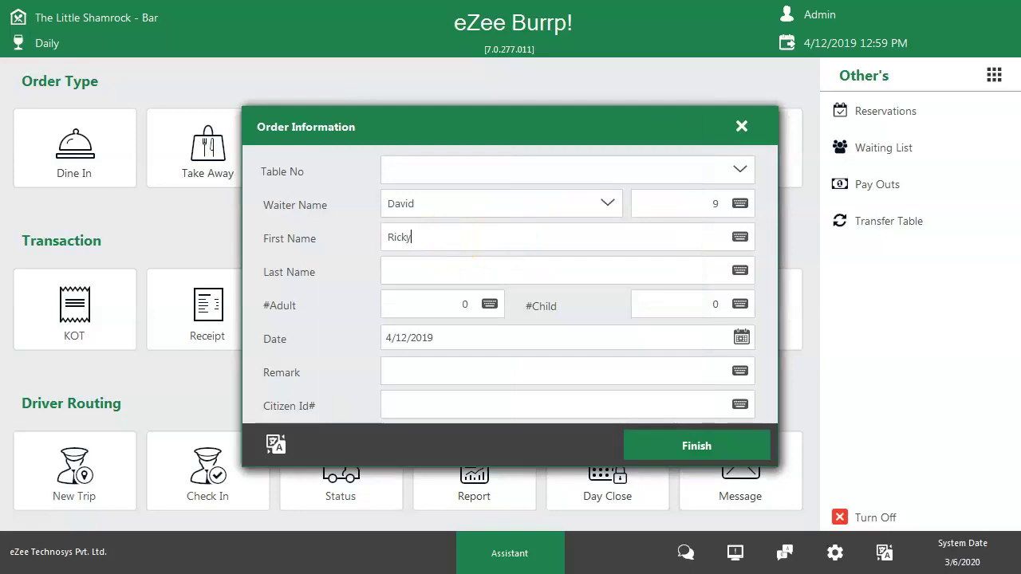
pyautogui.click(489, 304)
pyautogui.click(474, 231)
pyautogui.click(561, 394)
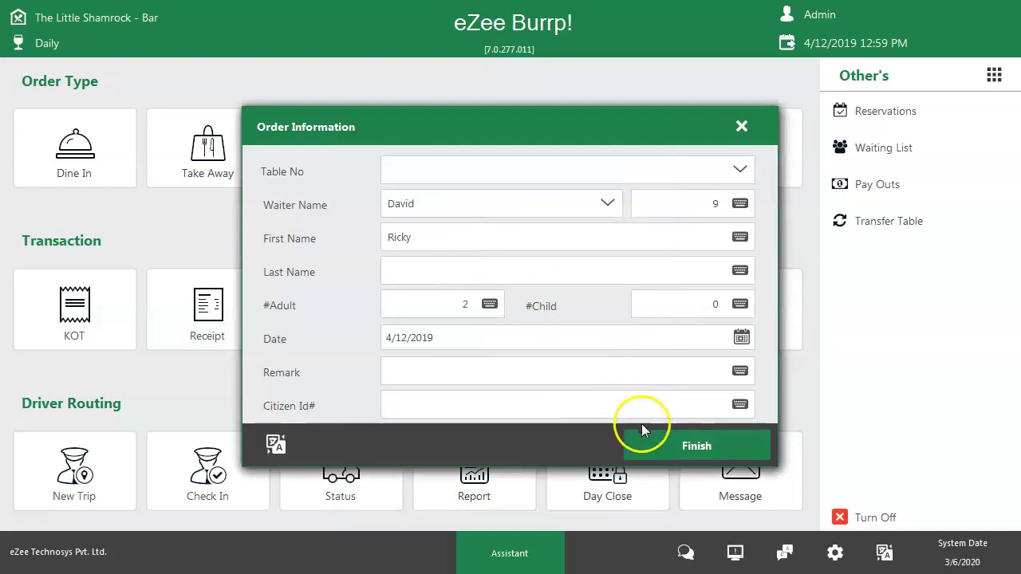
pyautogui.click(659, 441)
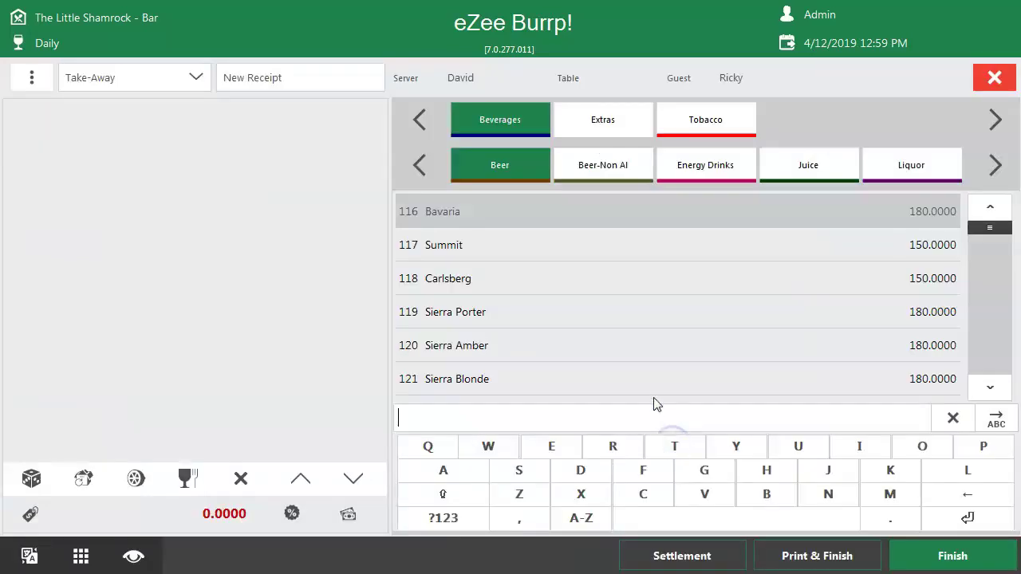
pyautogui.click(591, 351)
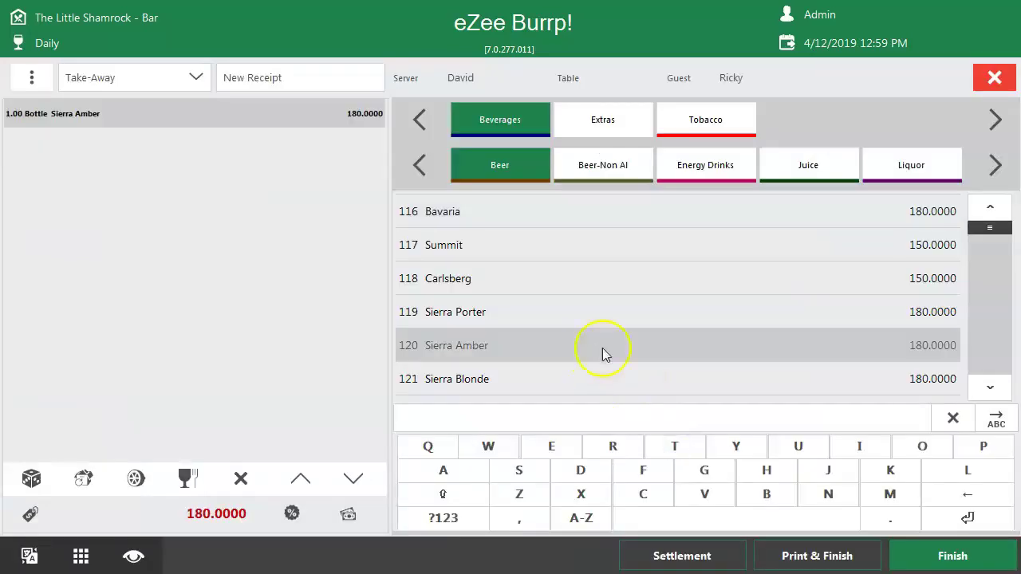
pyautogui.click(628, 380)
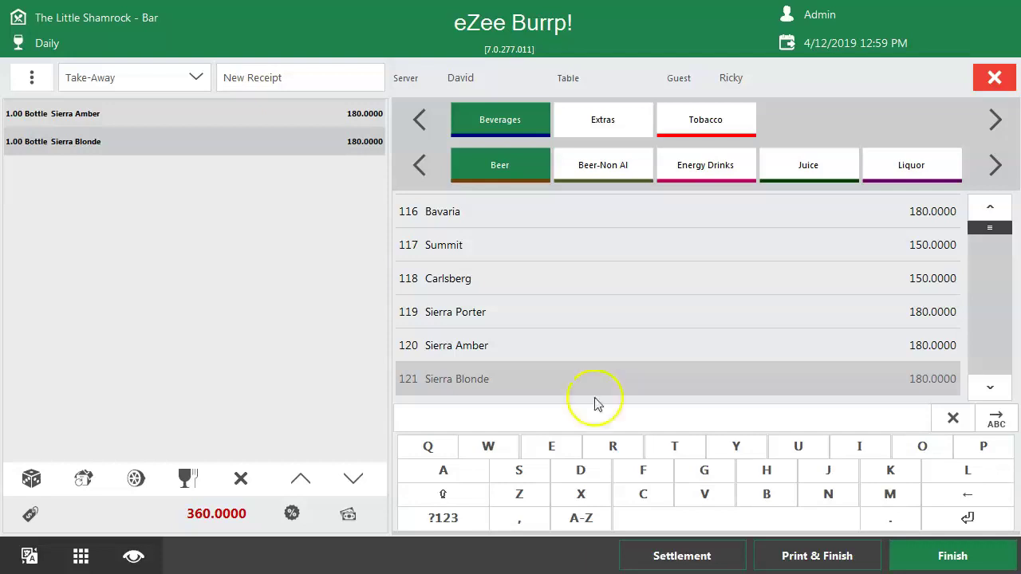
pyautogui.click(348, 515)
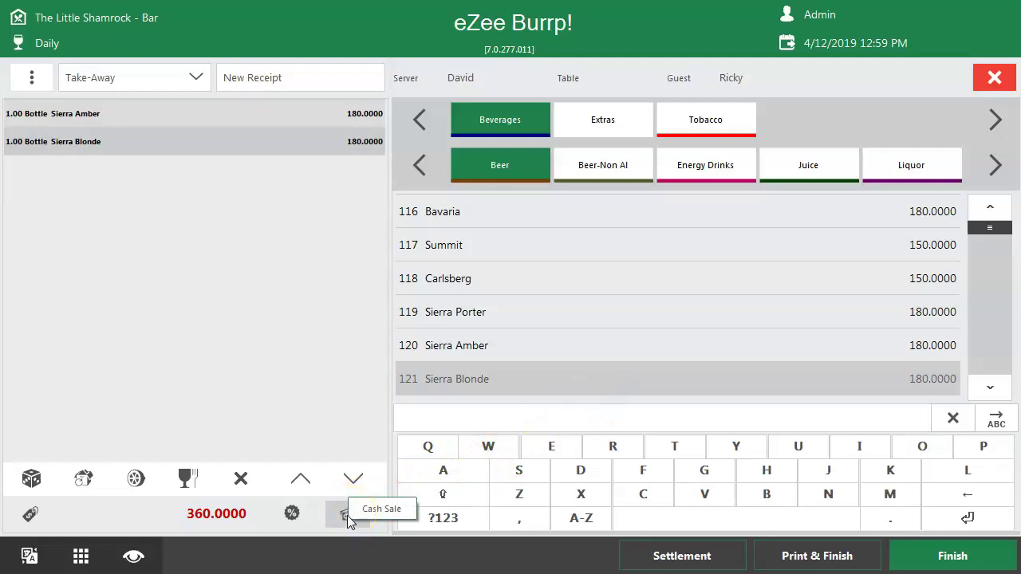
pyautogui.click(31, 78)
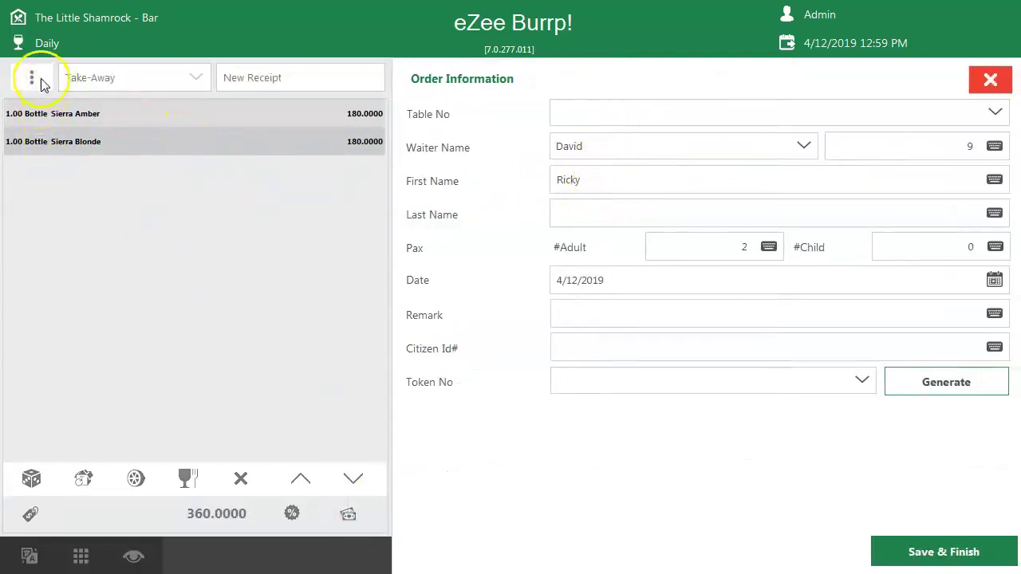
pyautogui.click(990, 79)
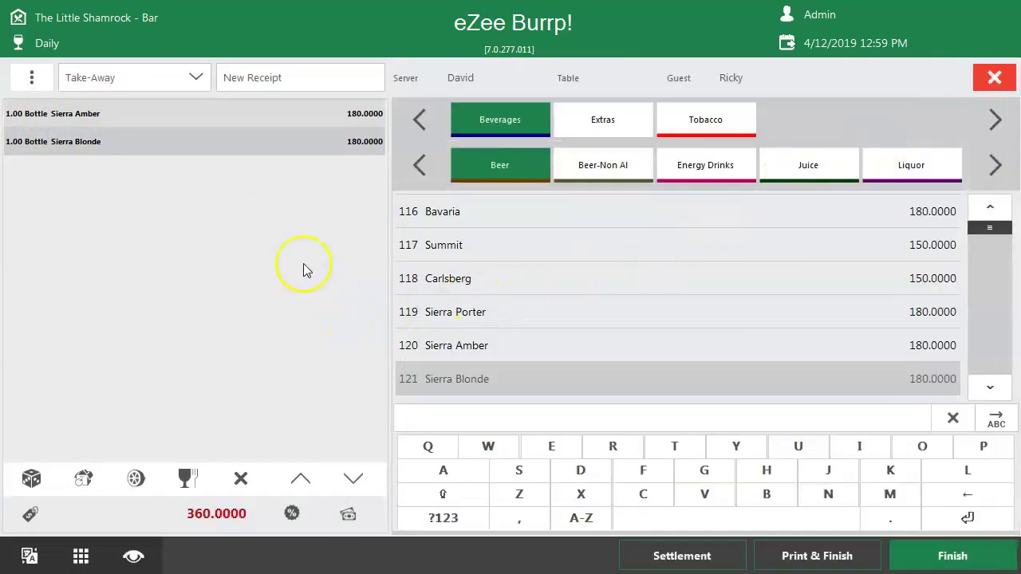
pyautogui.click(196, 78)
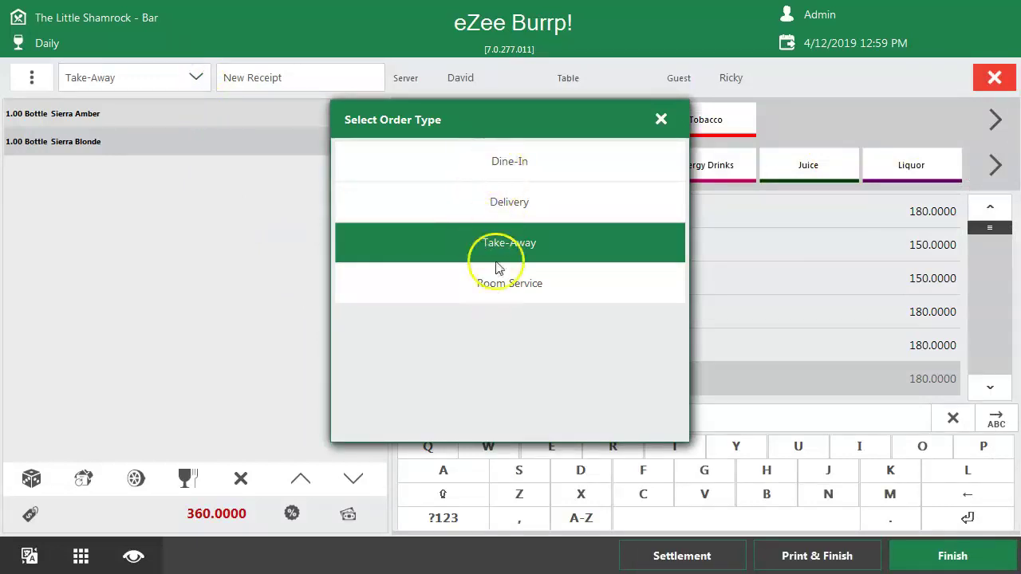
pyautogui.click(662, 119)
pyautogui.click(286, 237)
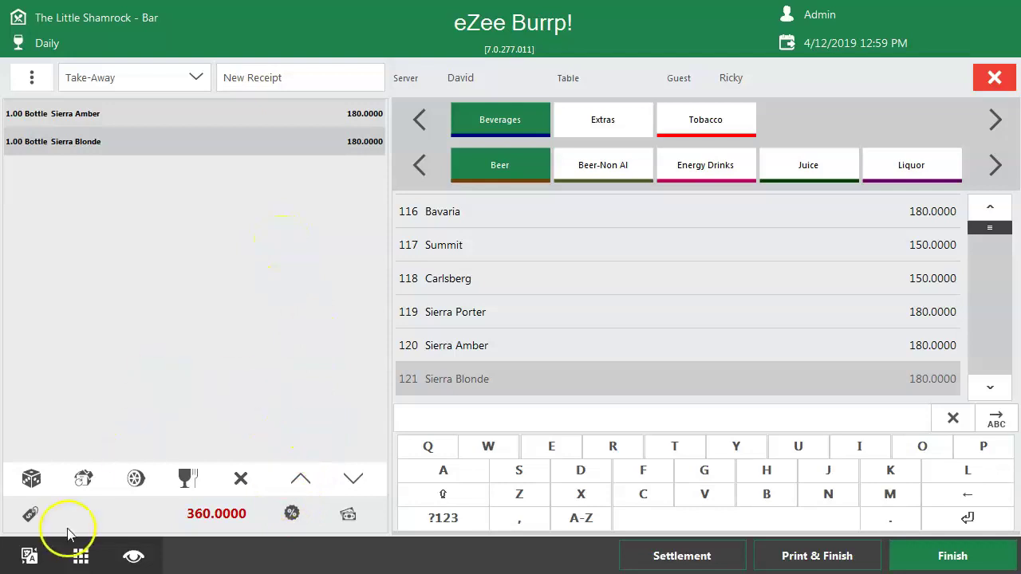
pyautogui.click(292, 519)
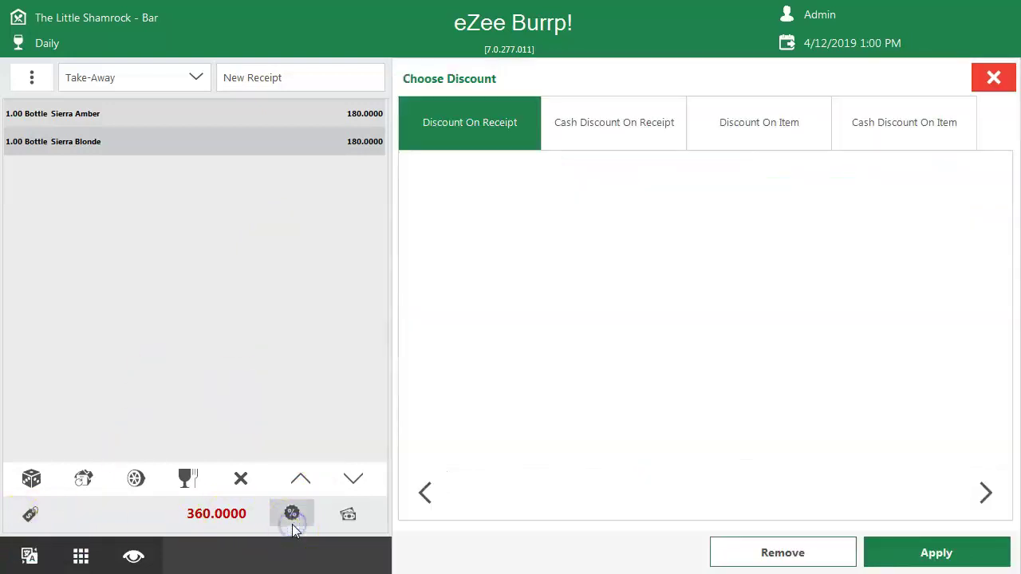
pyautogui.click(994, 77)
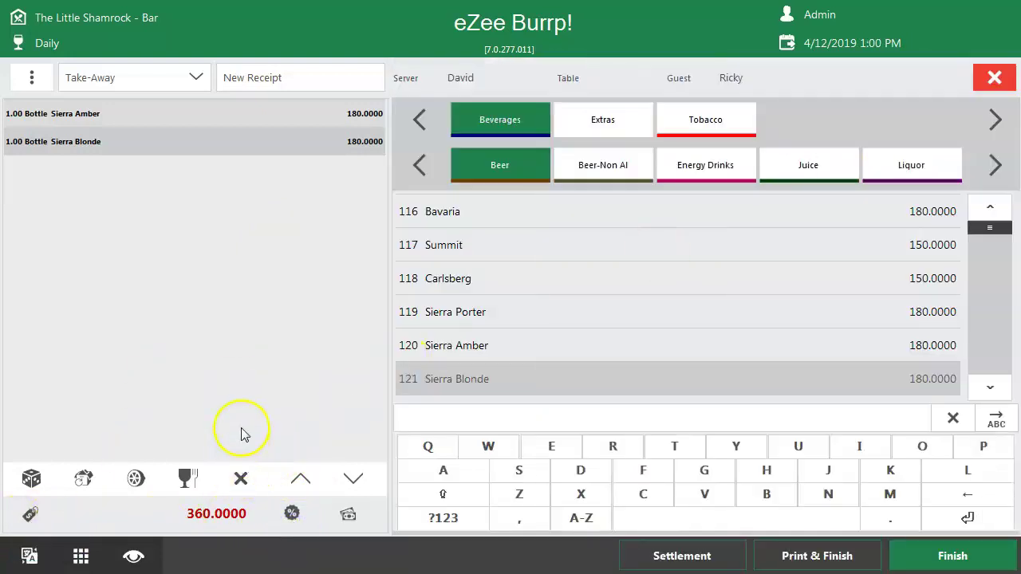
pyautogui.click(987, 88)
# - Start a delivery order and enter the guest's phone number
pyautogui.click(392, 176)
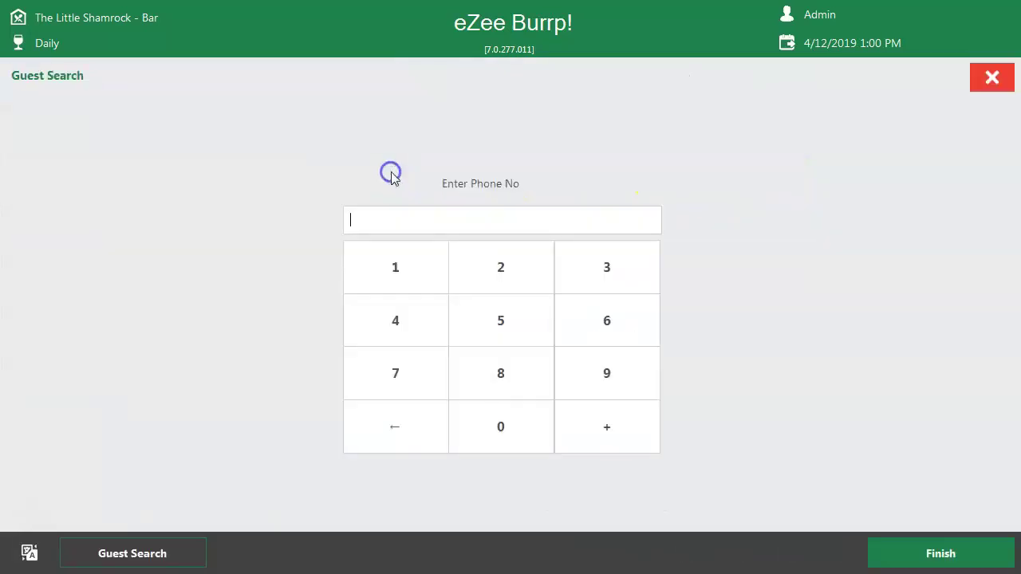
pyautogui.write('88')
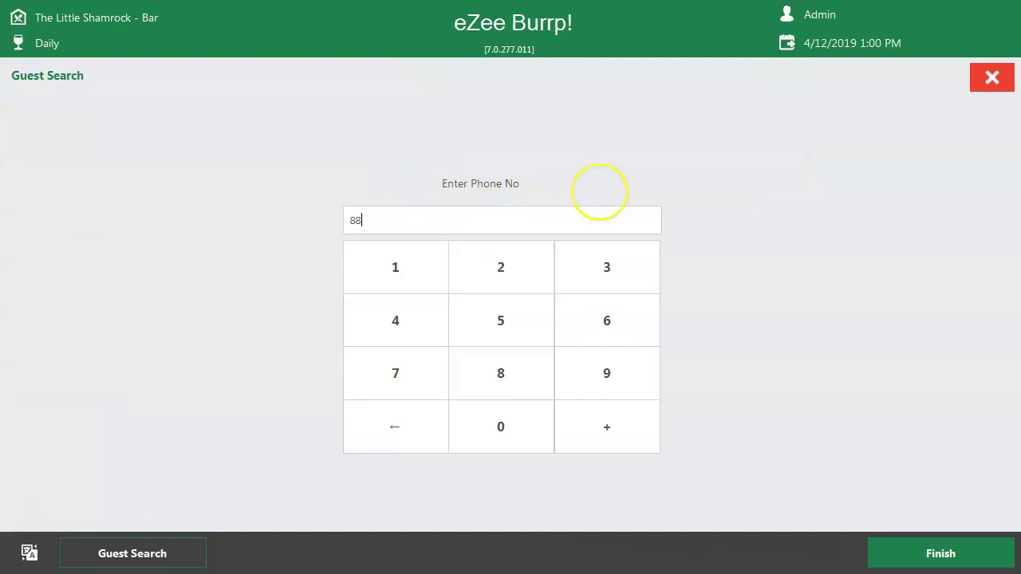
pyautogui.write('6639')
pyautogui.press('Return')
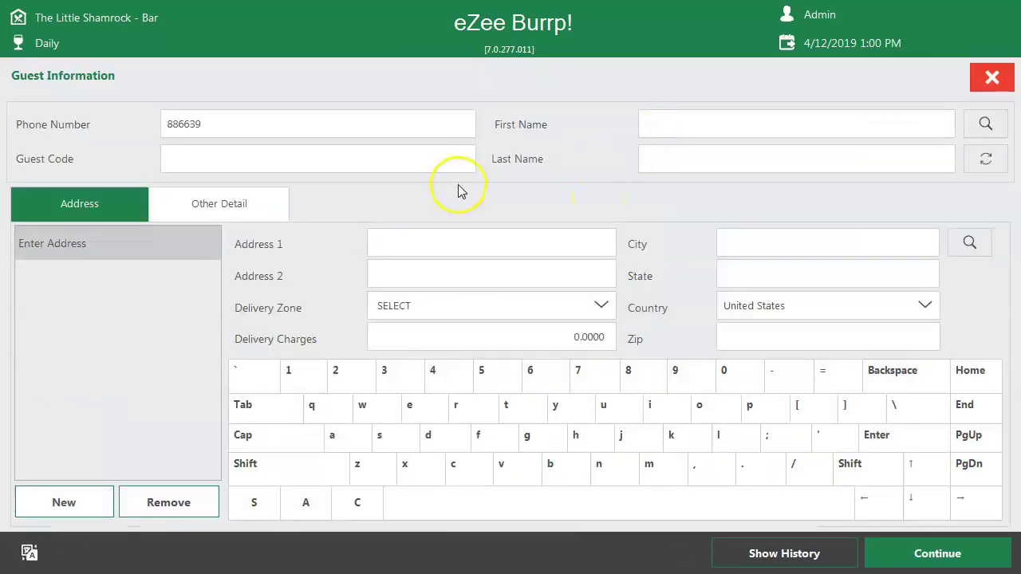
# - Fill in the guest's first name, last name and first address line, then continue to the order
pyautogui.click(670, 126)
pyautogui.write('David')
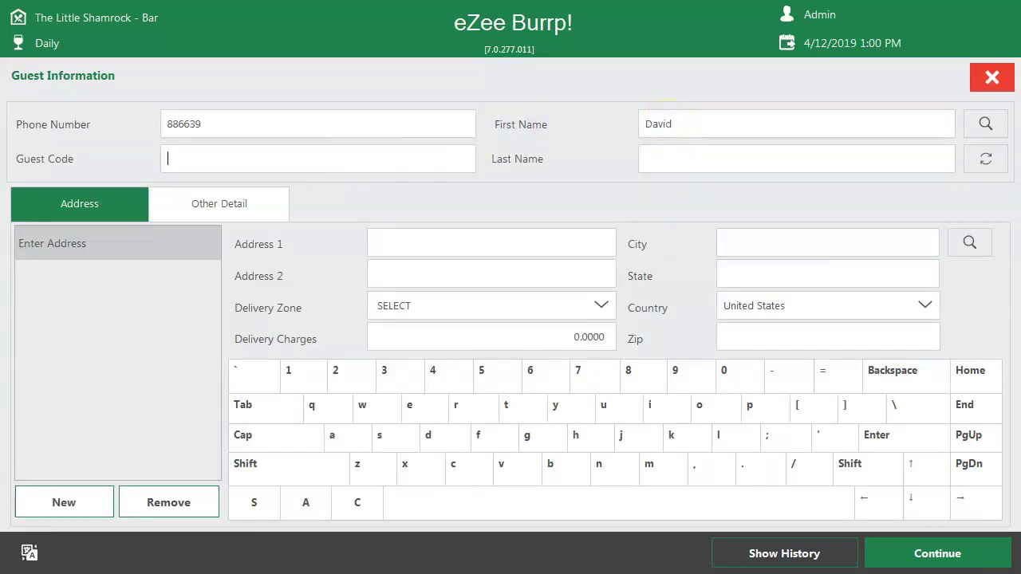
pyautogui.click(760, 109)
pyautogui.click(693, 158)
pyautogui.write('beckham')
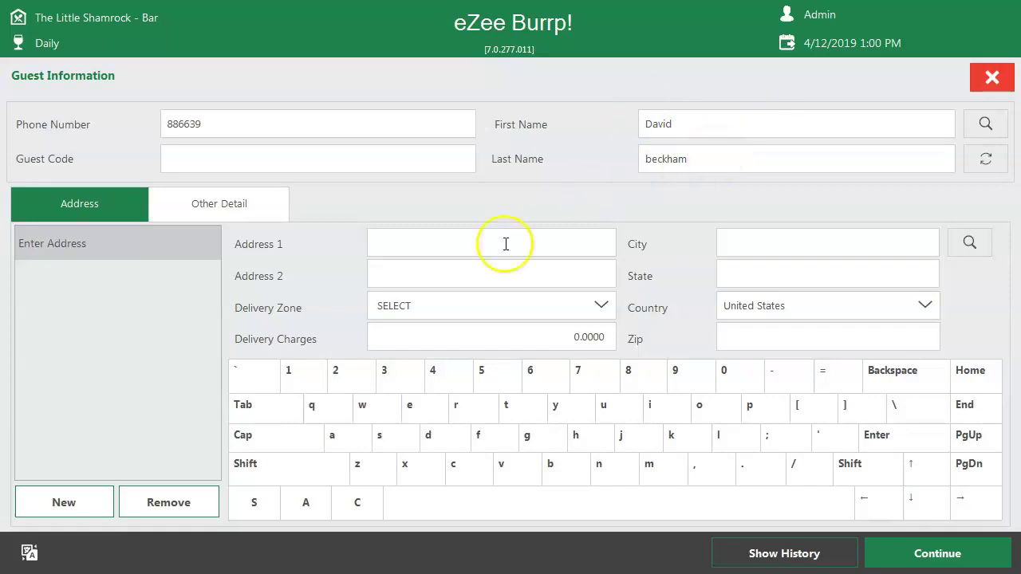
pyautogui.click(479, 247)
pyautogui.write('ITC')
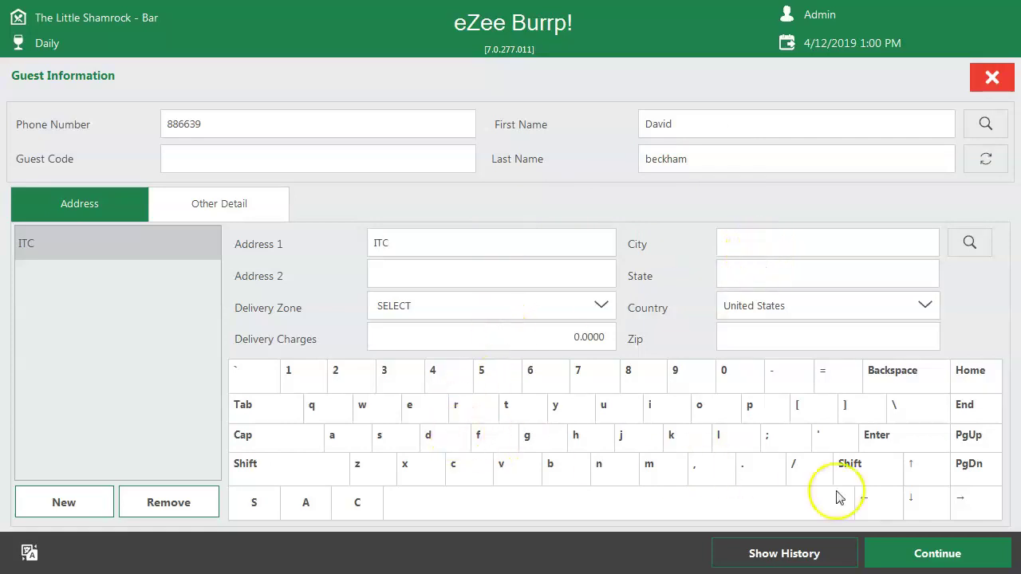
pyautogui.click(915, 558)
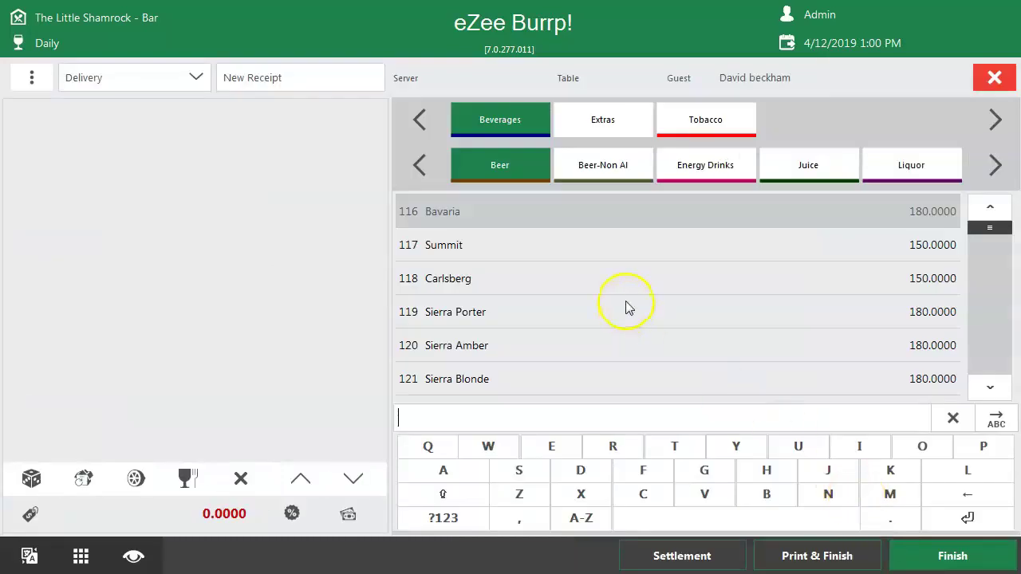
# - Add one Sierra Porter from the Beer list, finish the delivery order and close the print preview
pyautogui.click(598, 279)
pyautogui.click(582, 313)
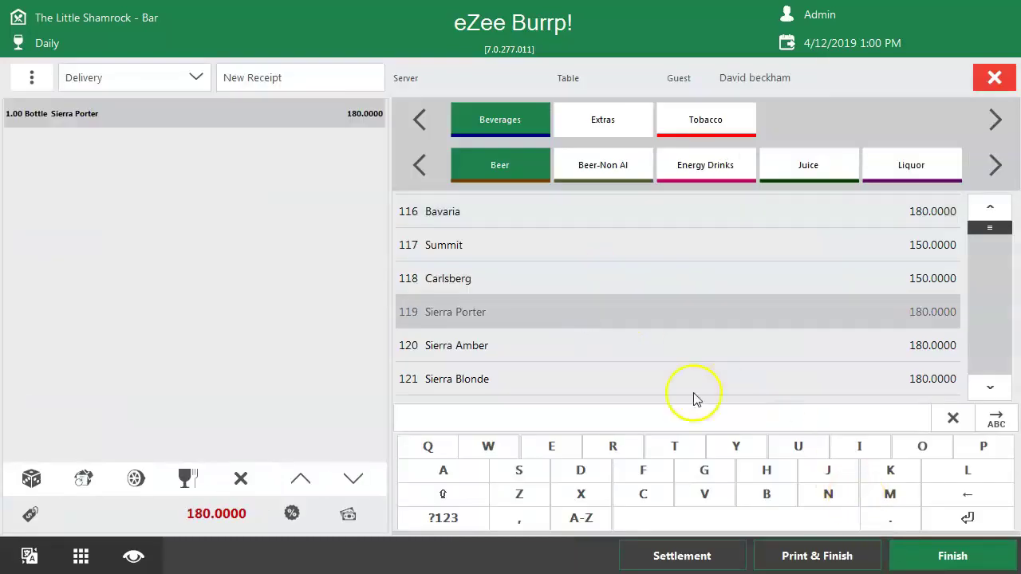
pyautogui.click(915, 553)
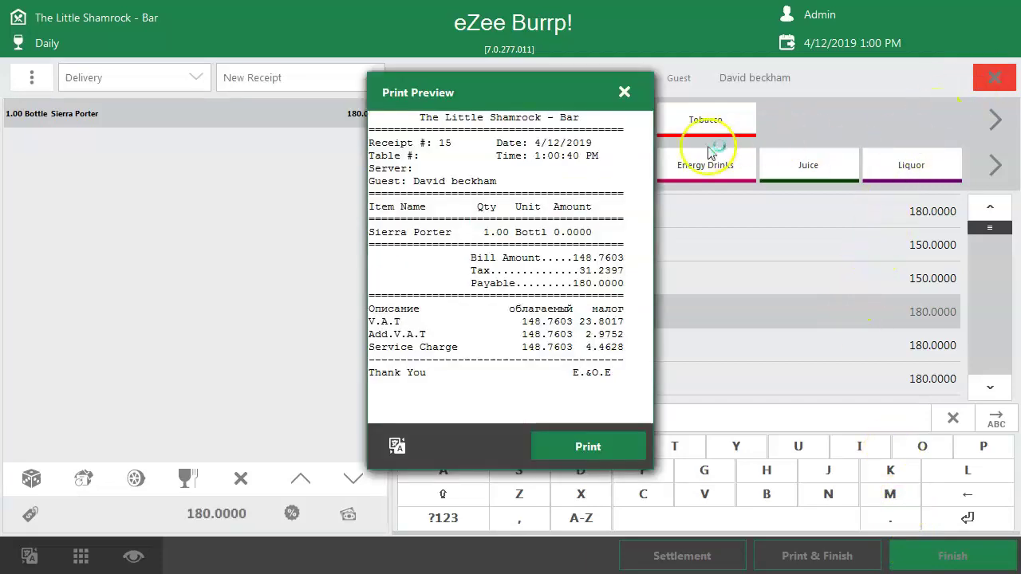
pyautogui.click(628, 90)
pyautogui.click(105, 485)
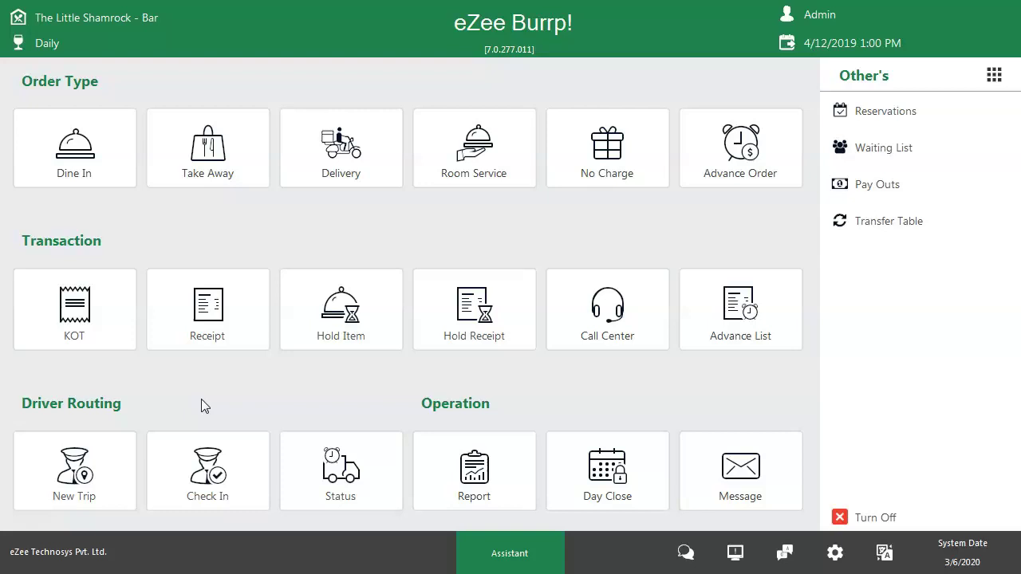
pyautogui.click(528, 164)
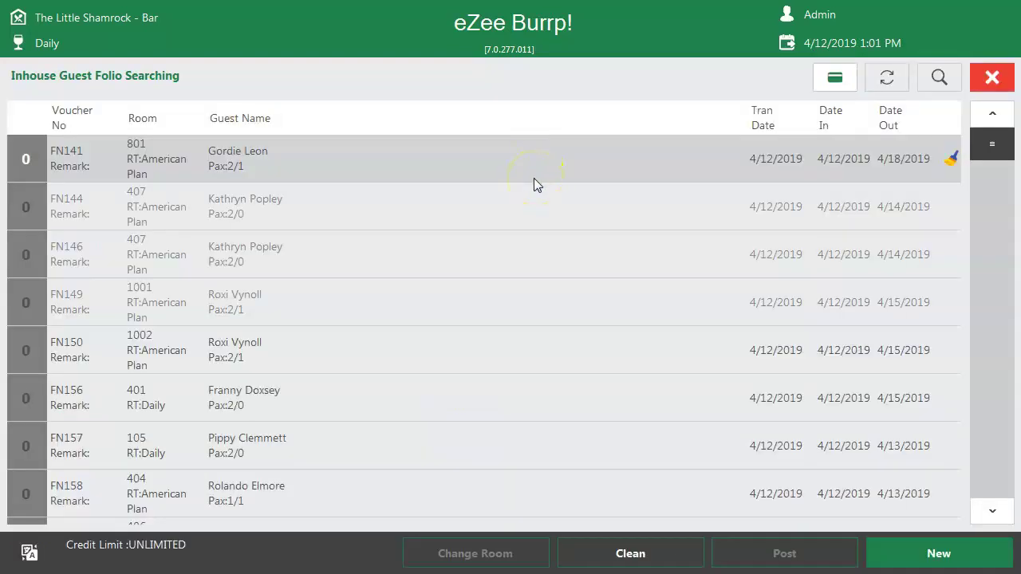
pyautogui.click(377, 210)
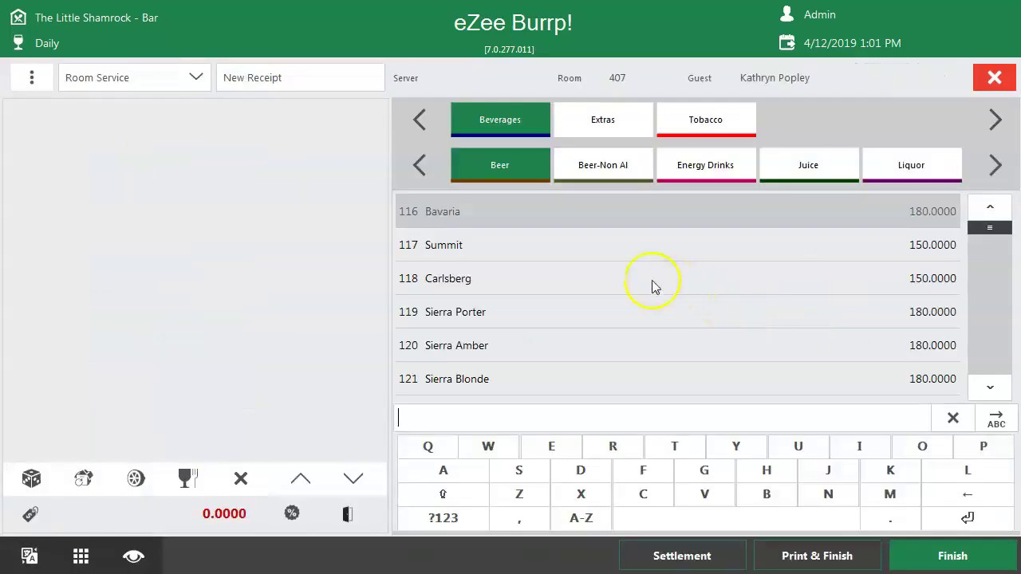
pyautogui.click(601, 311)
pyautogui.click(722, 561)
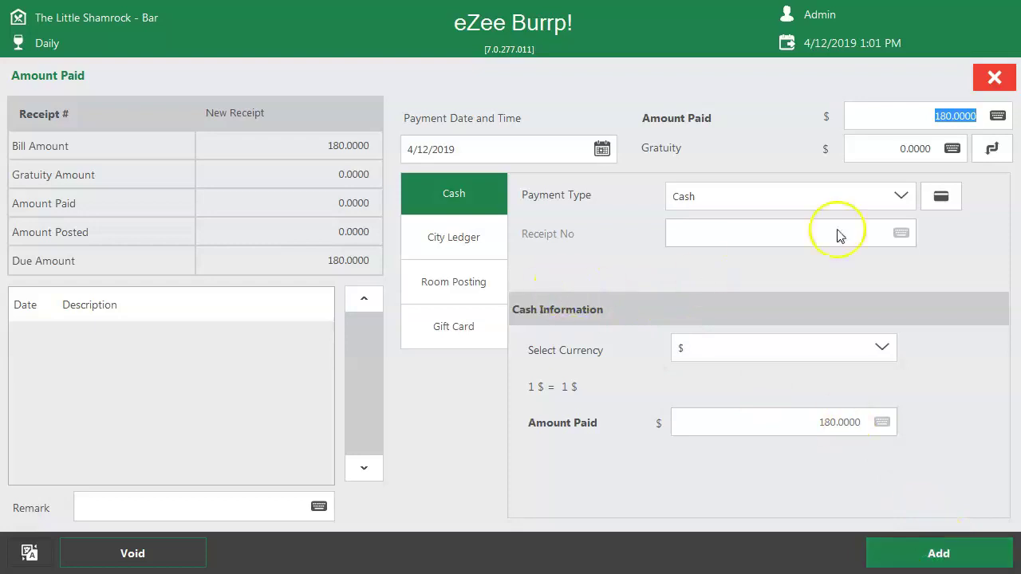
pyautogui.click(988, 78)
pyautogui.click(982, 82)
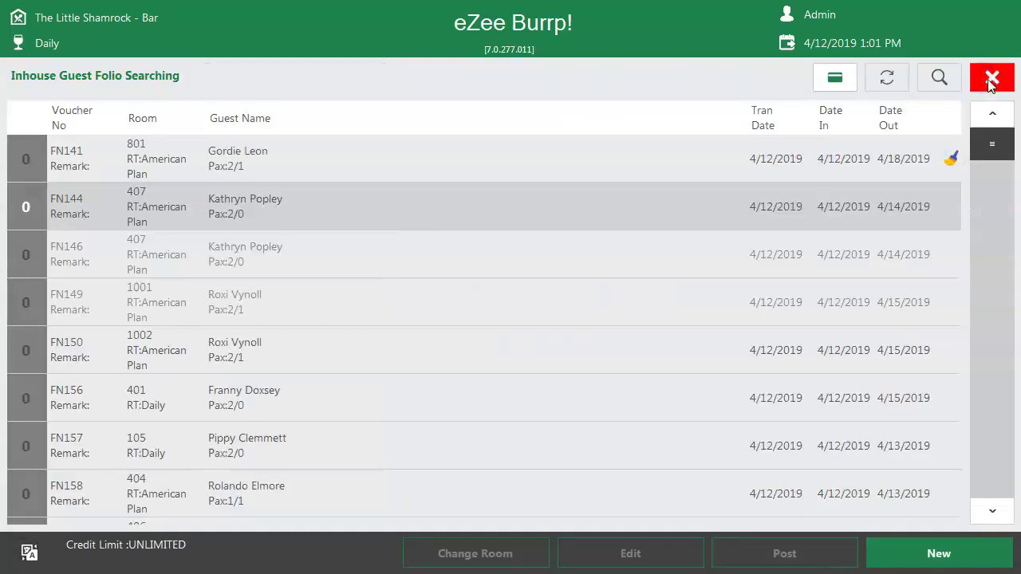
pyautogui.click(988, 80)
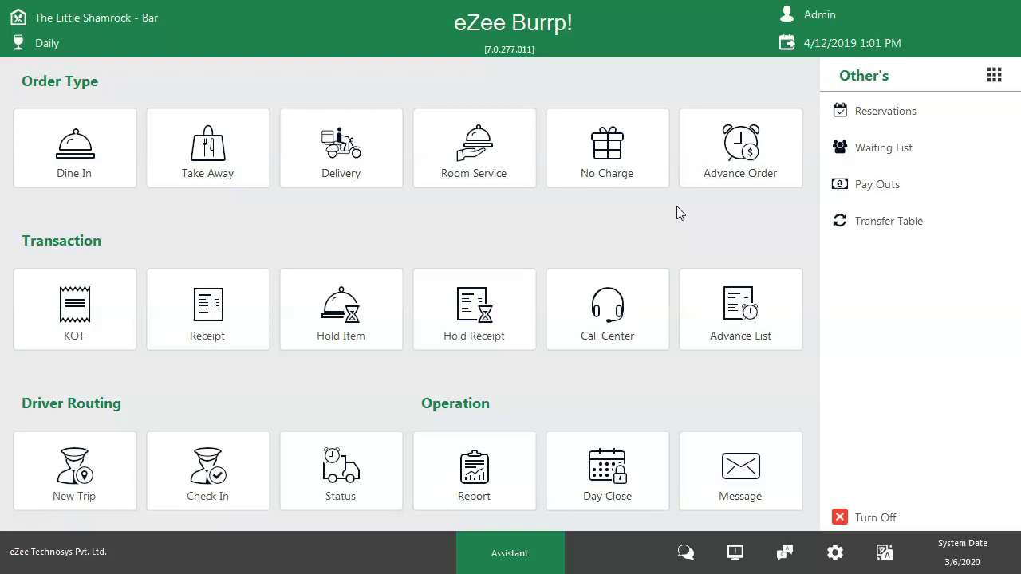
# - Open the No Charge staff search twice, viewing the General Manager entry, and dismiss it without choosing
pyautogui.click(645, 154)
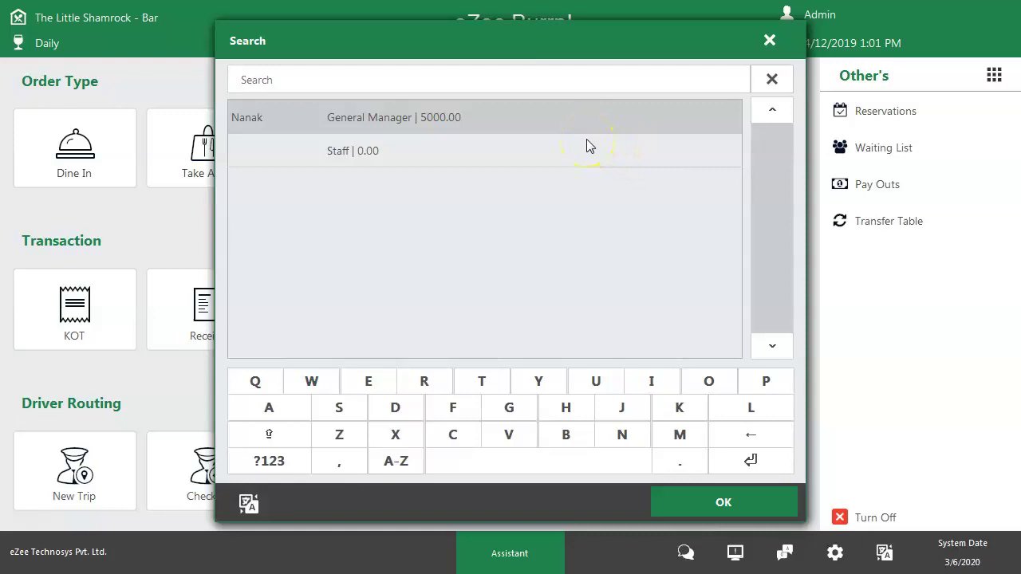
pyautogui.moveTo(567, 46); pyautogui.dragTo(415, 51)
pyautogui.click(351, 127)
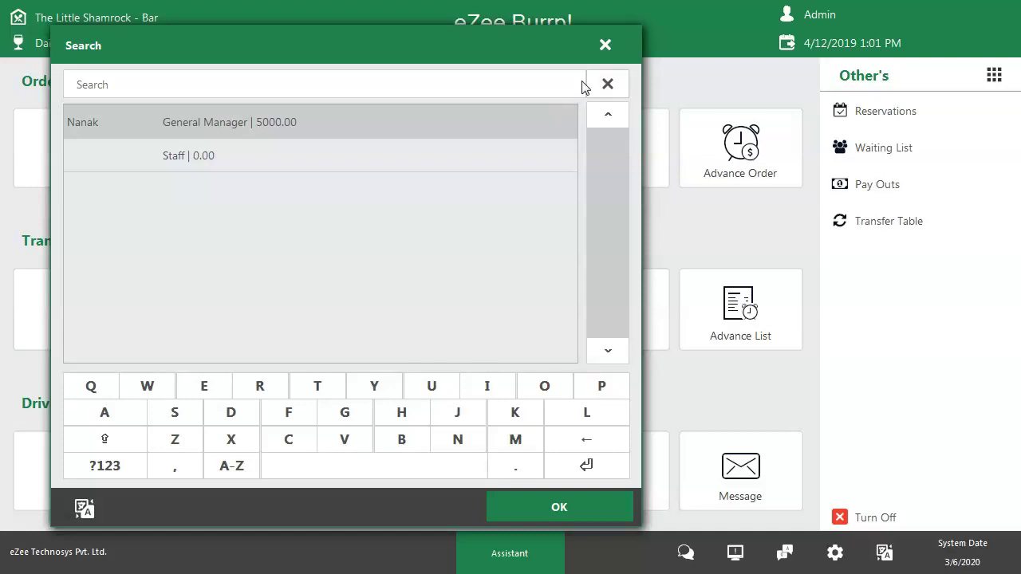
pyautogui.click(606, 45)
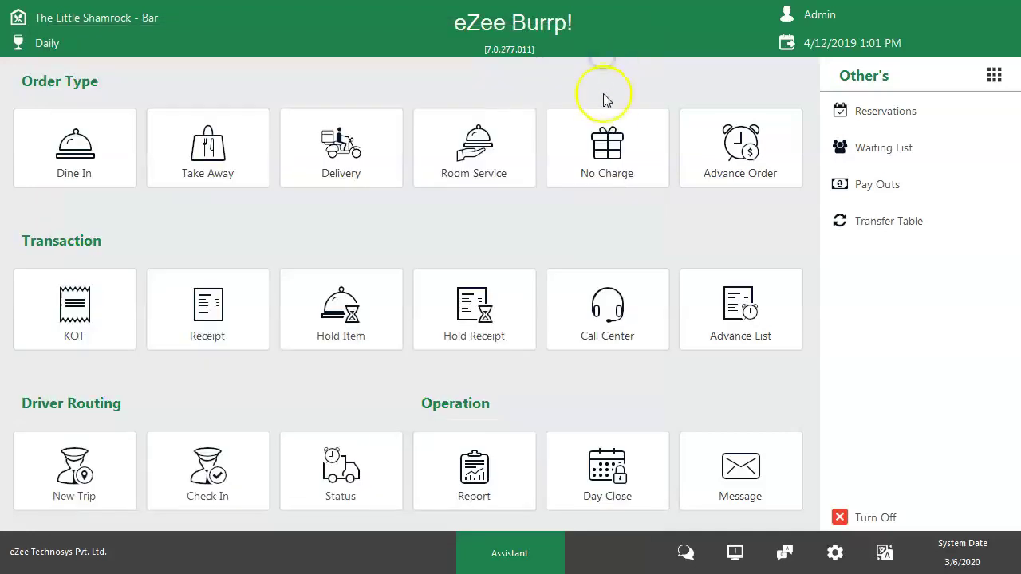
pyautogui.click(635, 152)
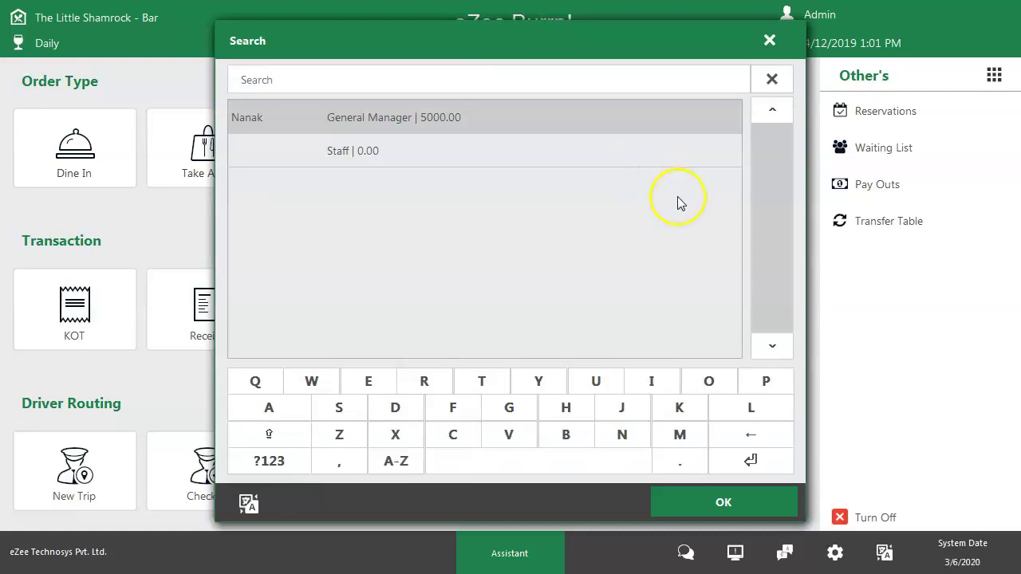
pyautogui.click(769, 40)
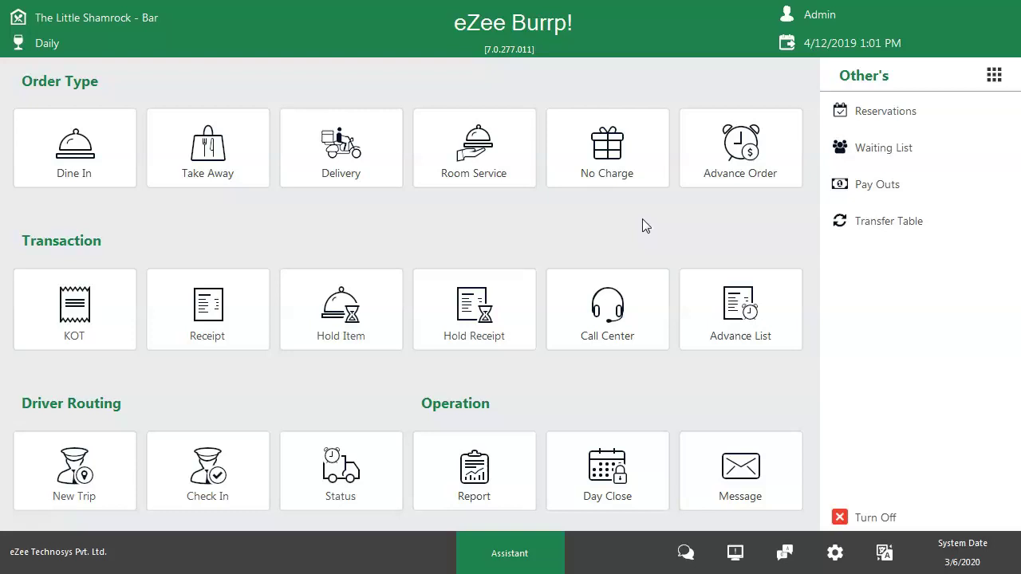
pyautogui.click(780, 167)
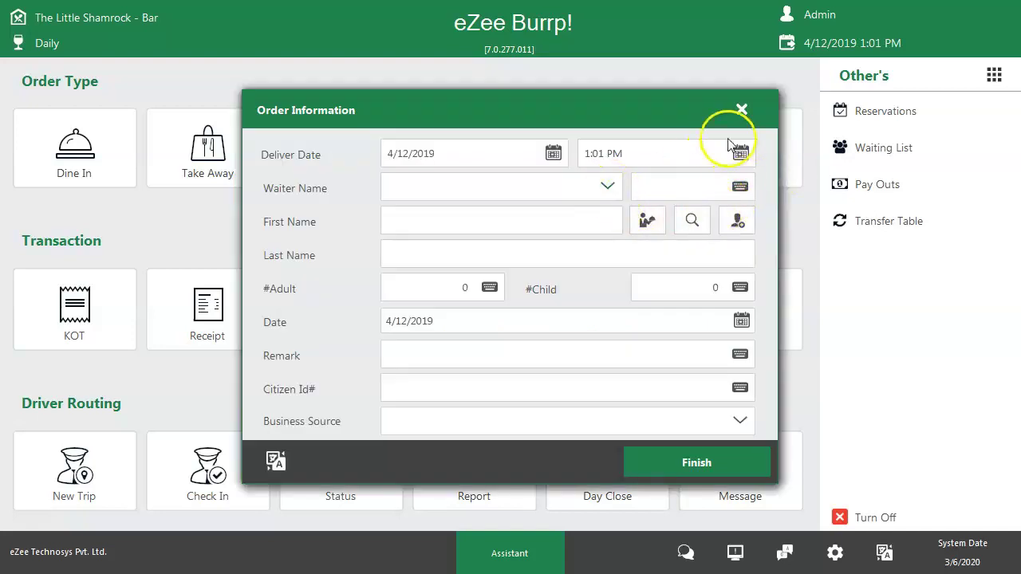
pyautogui.click(742, 157)
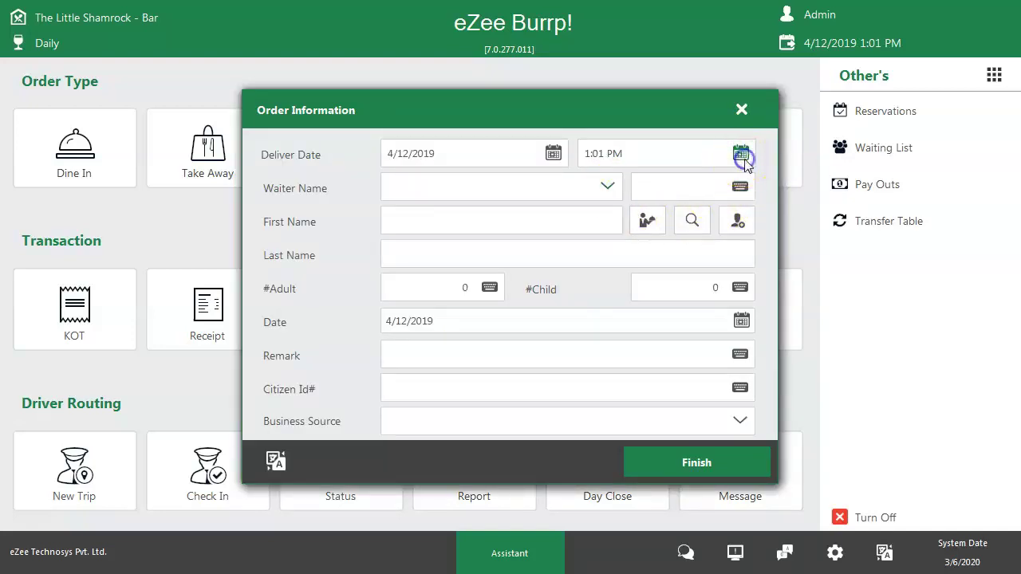
pyautogui.click(615, 449)
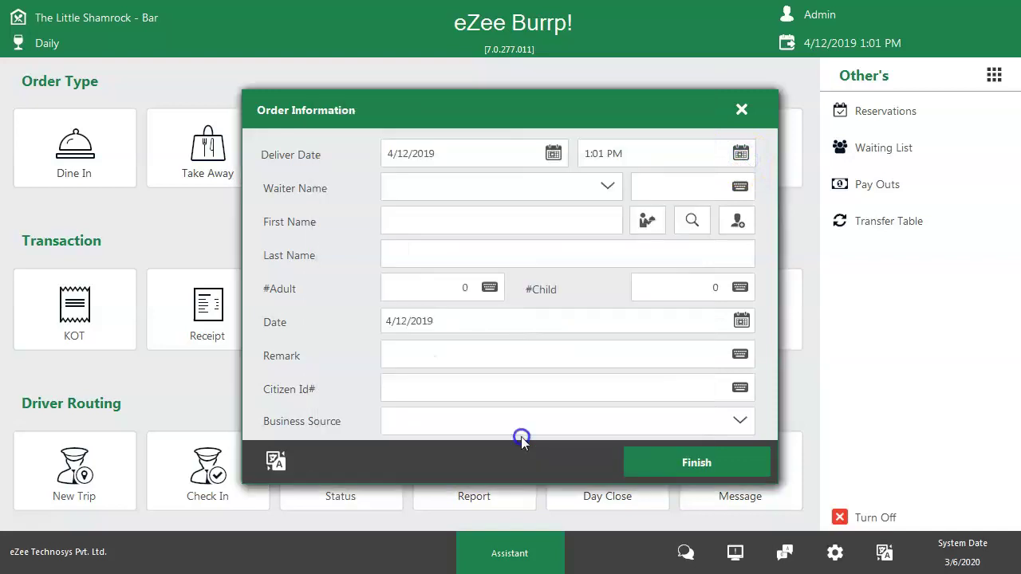
pyautogui.click(741, 110)
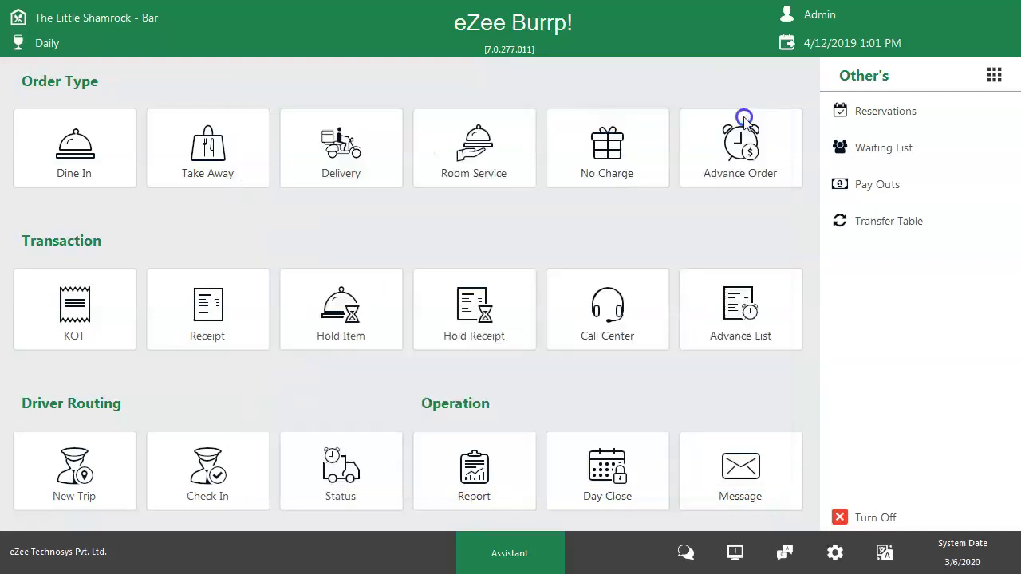
pyautogui.click(738, 311)
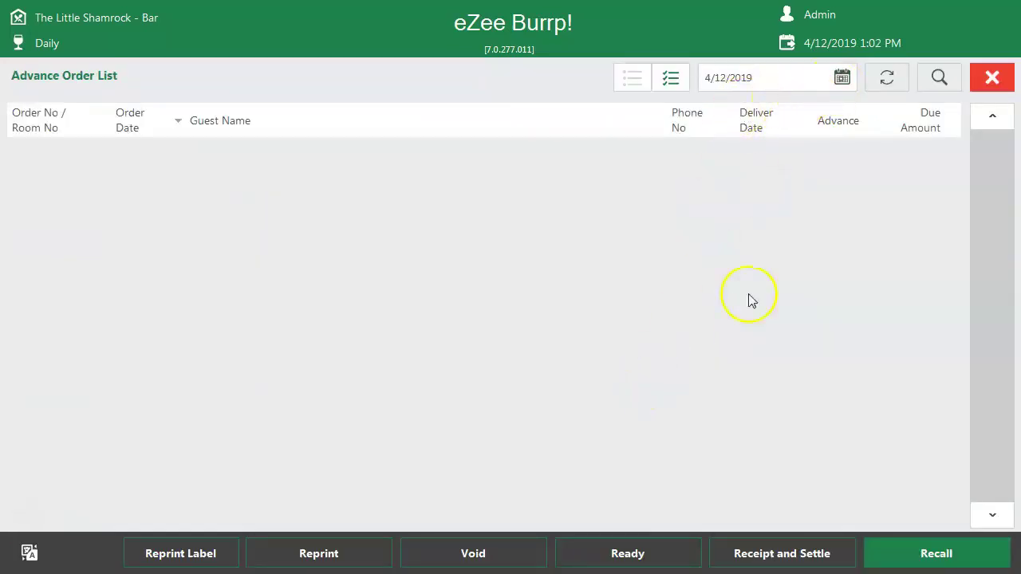
pyautogui.click(992, 77)
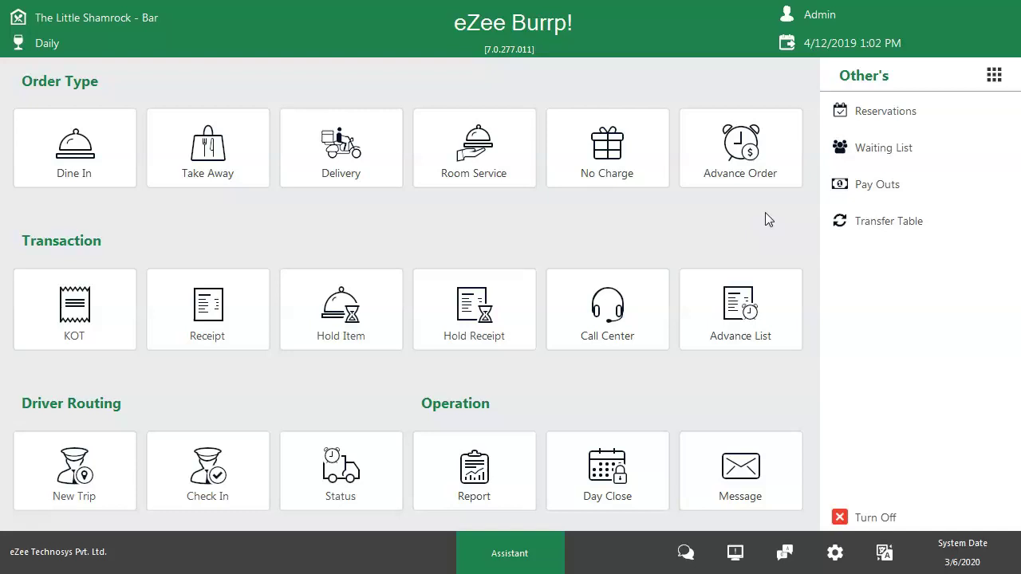
pyautogui.click(994, 80)
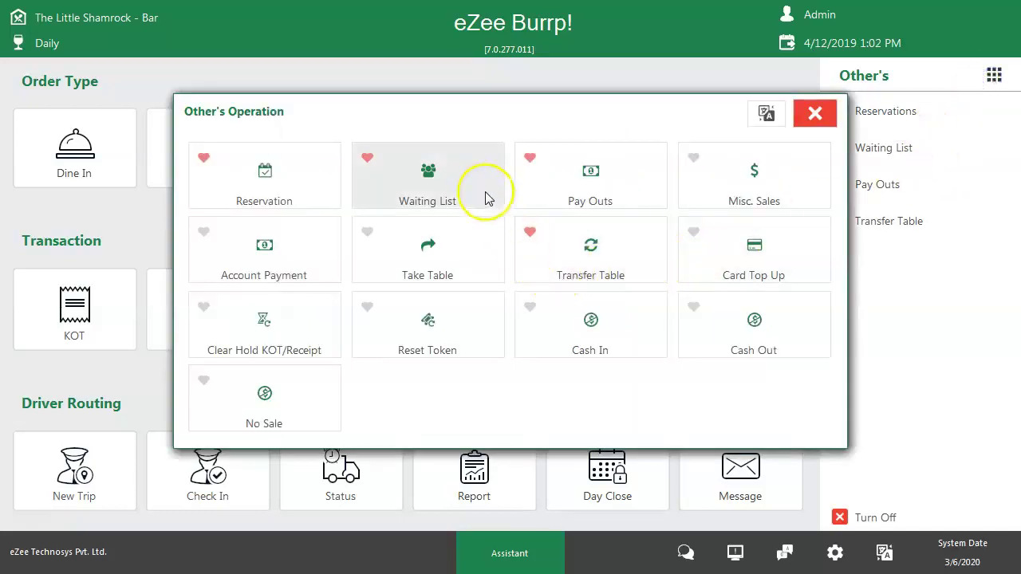
pyautogui.click(474, 189)
pyautogui.click(326, 146)
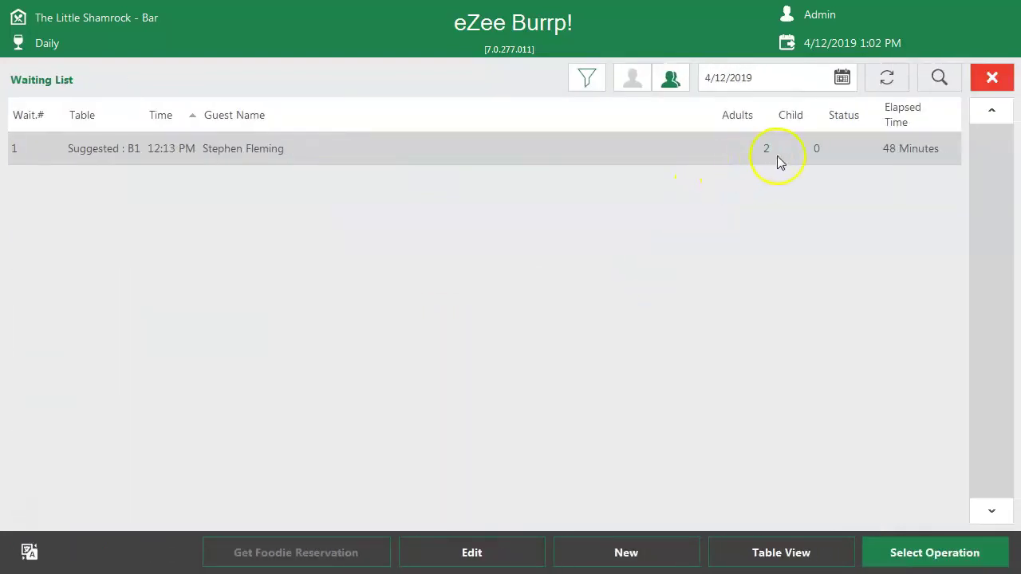
pyautogui.click(650, 552)
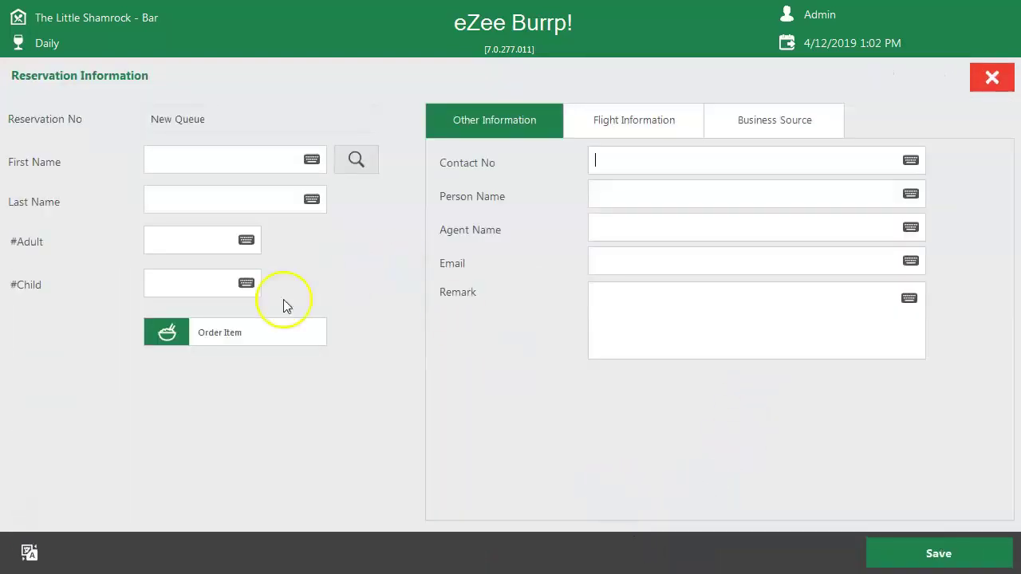
pyautogui.click(991, 78)
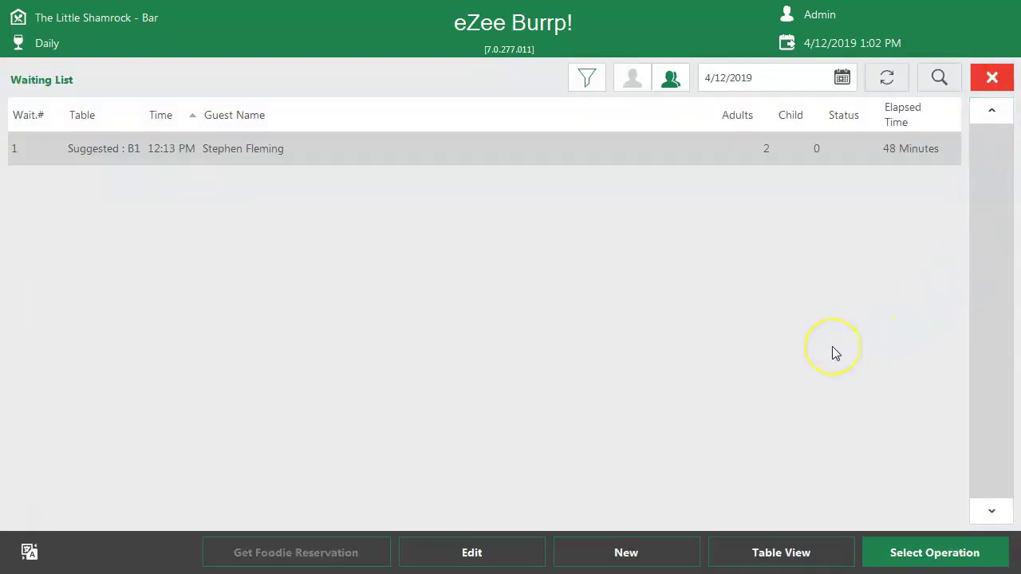
pyautogui.click(940, 554)
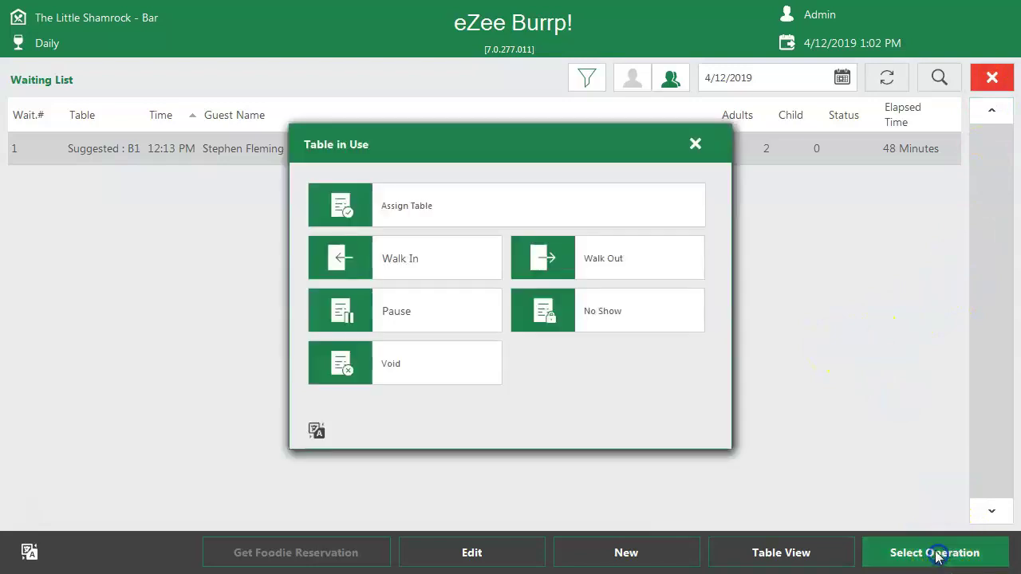
pyautogui.click(695, 144)
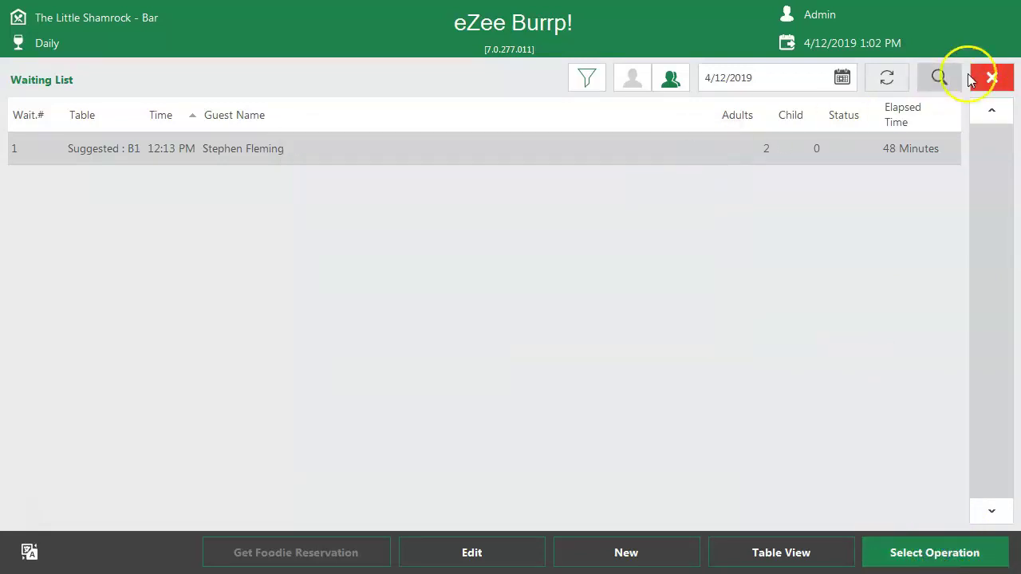
pyautogui.click(988, 80)
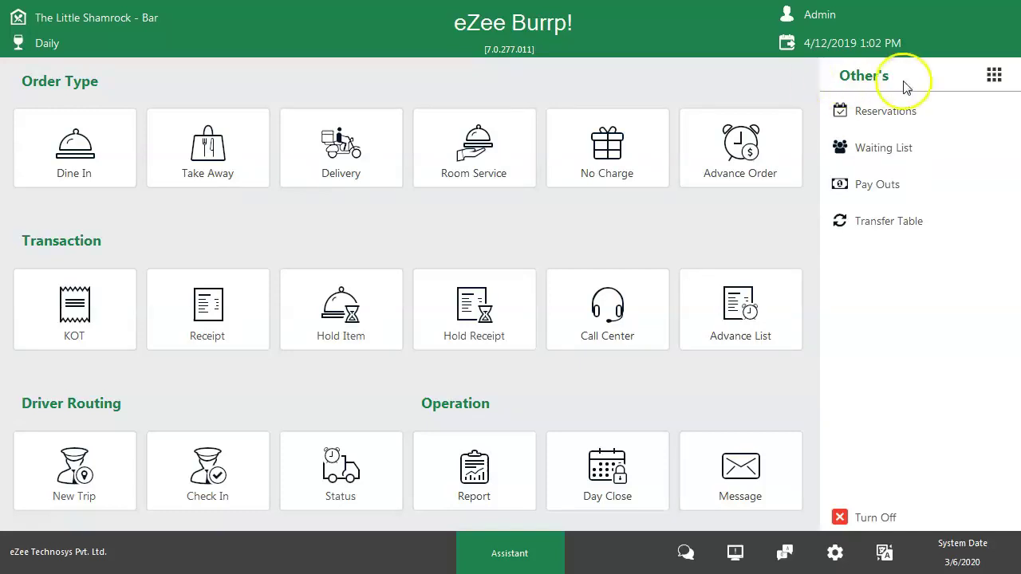
pyautogui.click(994, 75)
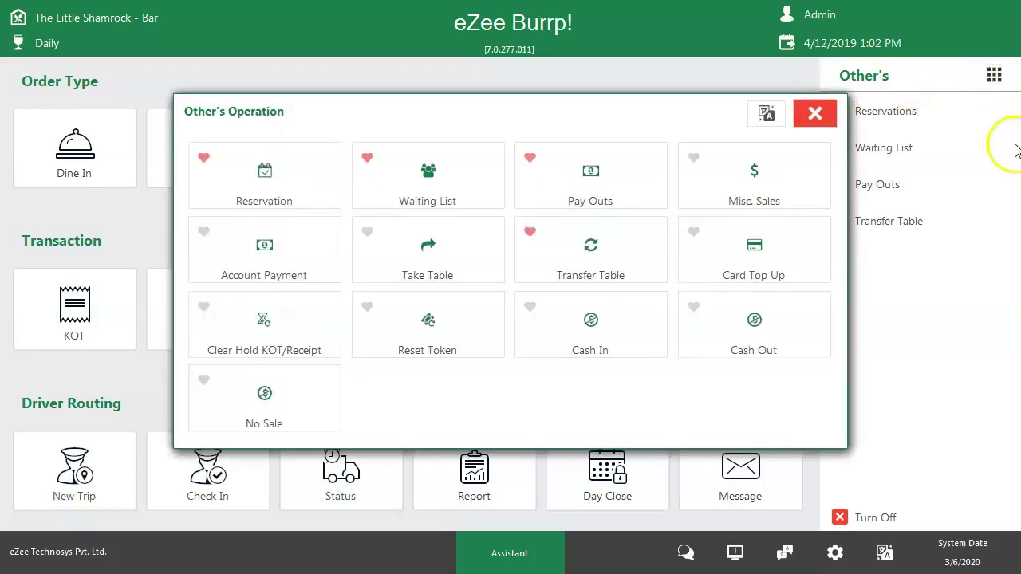
pyautogui.click(322, 169)
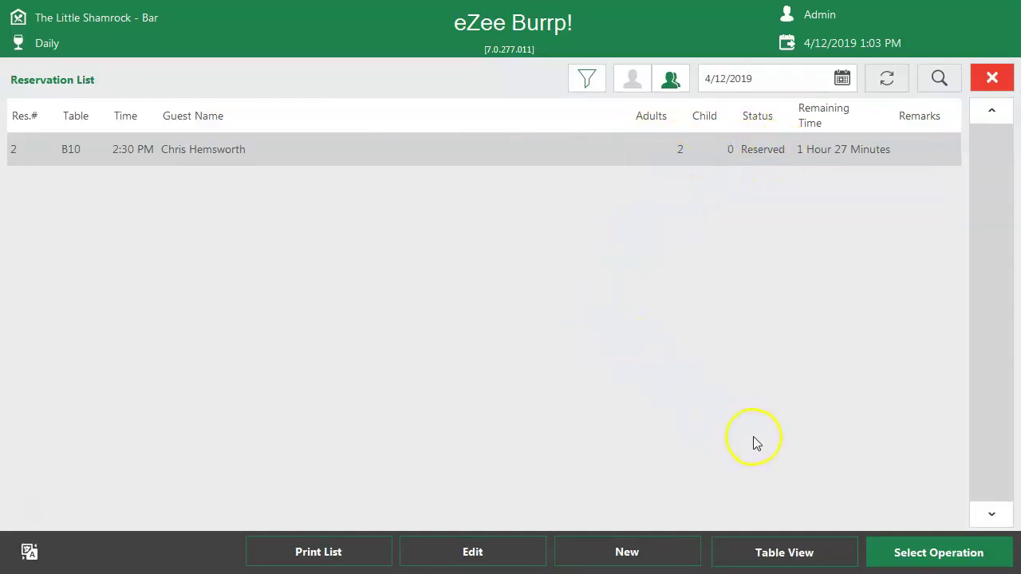
pyautogui.click(990, 79)
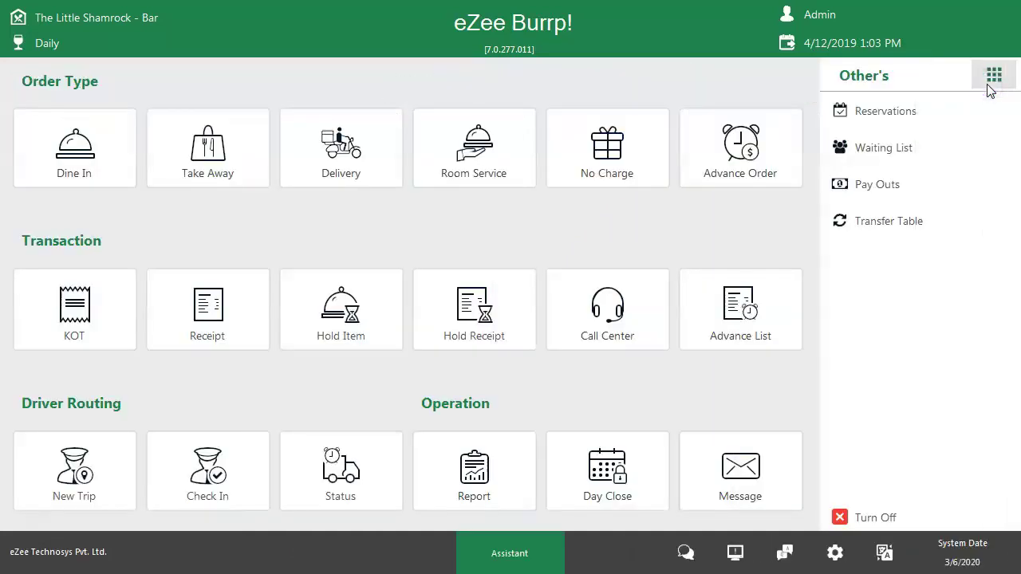
pyautogui.click(235, 297)
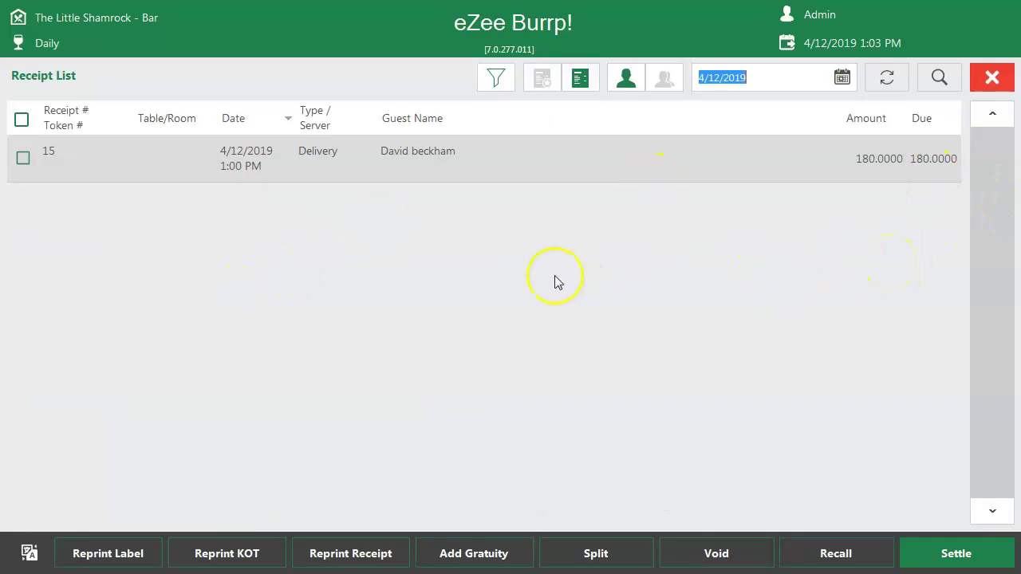
pyautogui.click(23, 158)
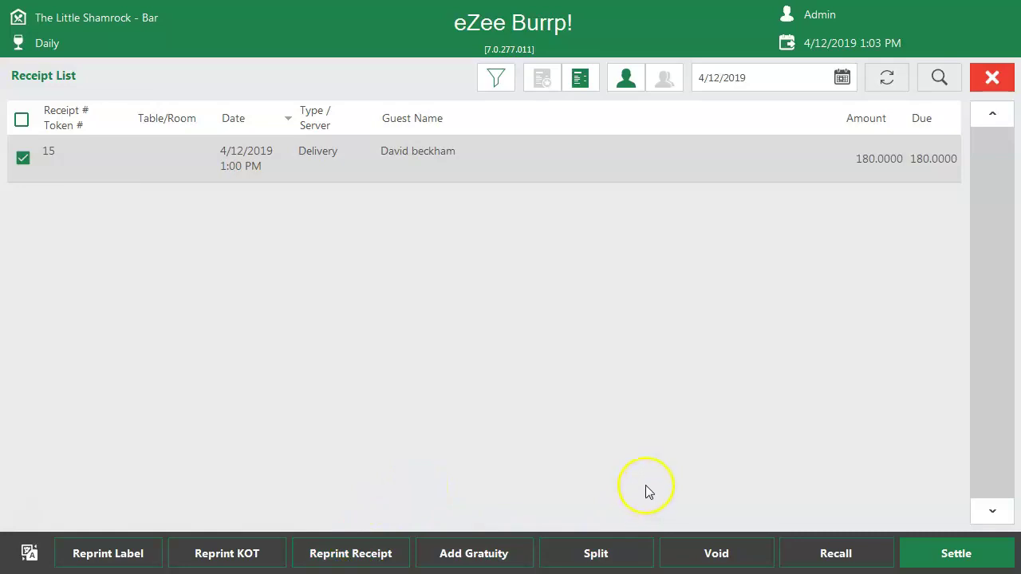
pyautogui.click(991, 77)
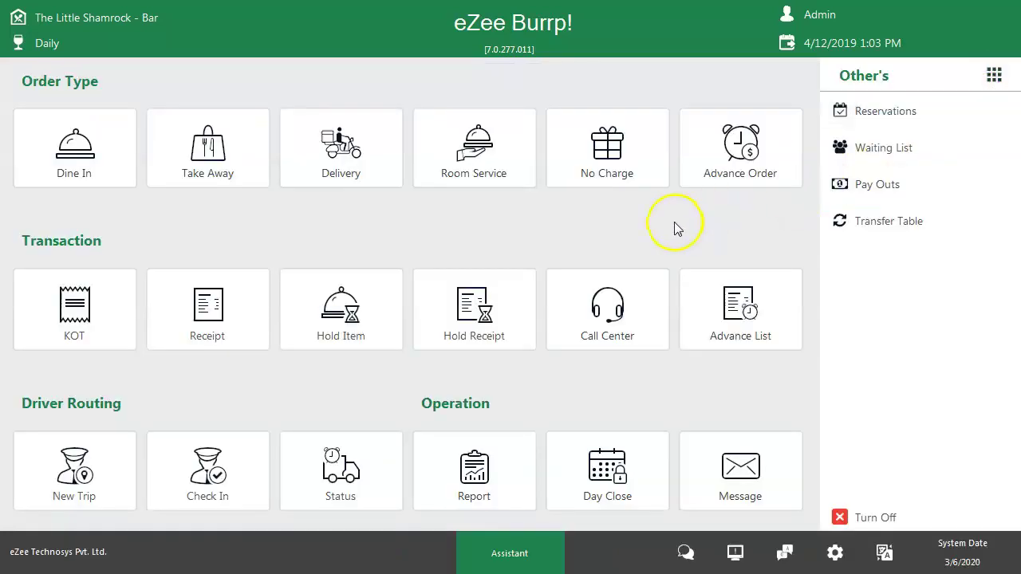